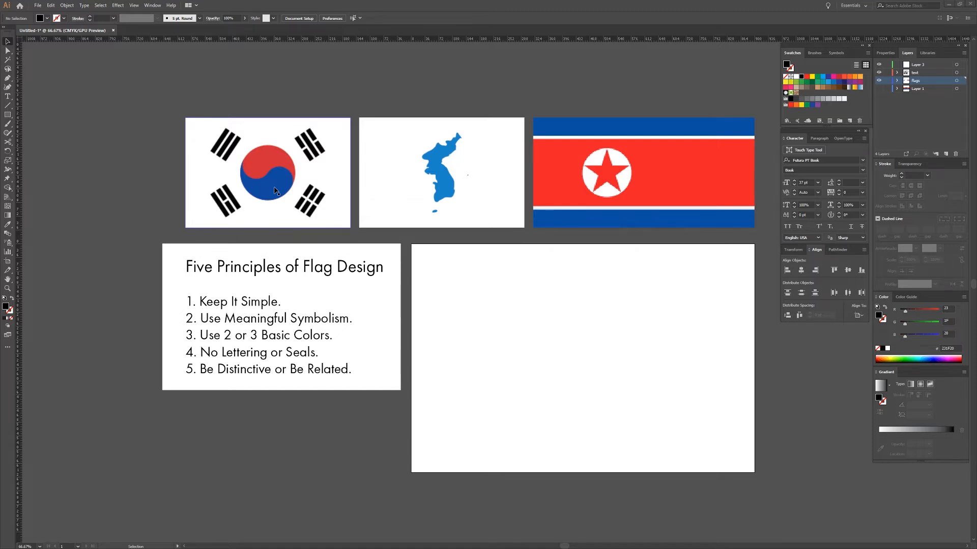
Step: Hide the text layer and draw a rectangle about 92 by 147 pt on Layer 3 at the blank artboard's upper-left corner
{"action": "left_click", "coordinate": [917, 65]}
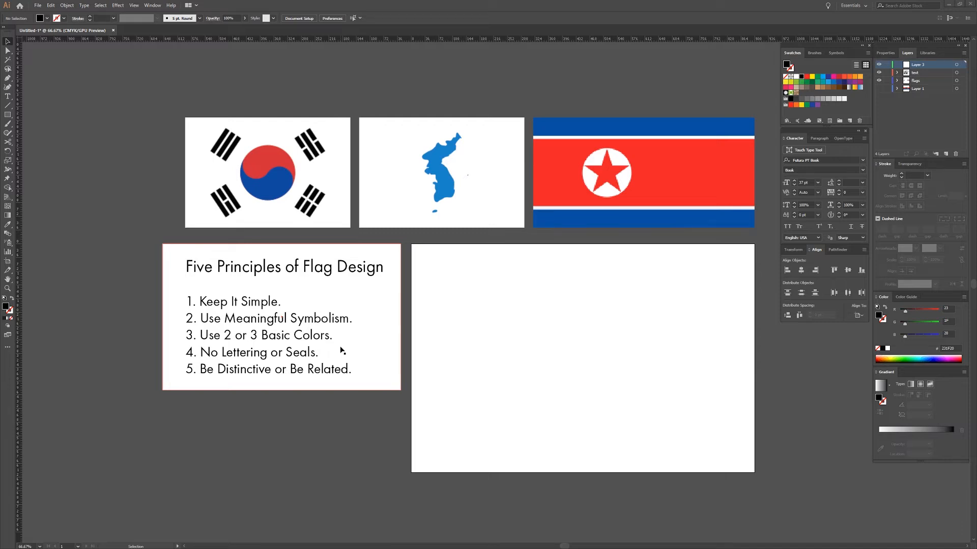
{"action": "left_click", "coordinate": [878, 72]}
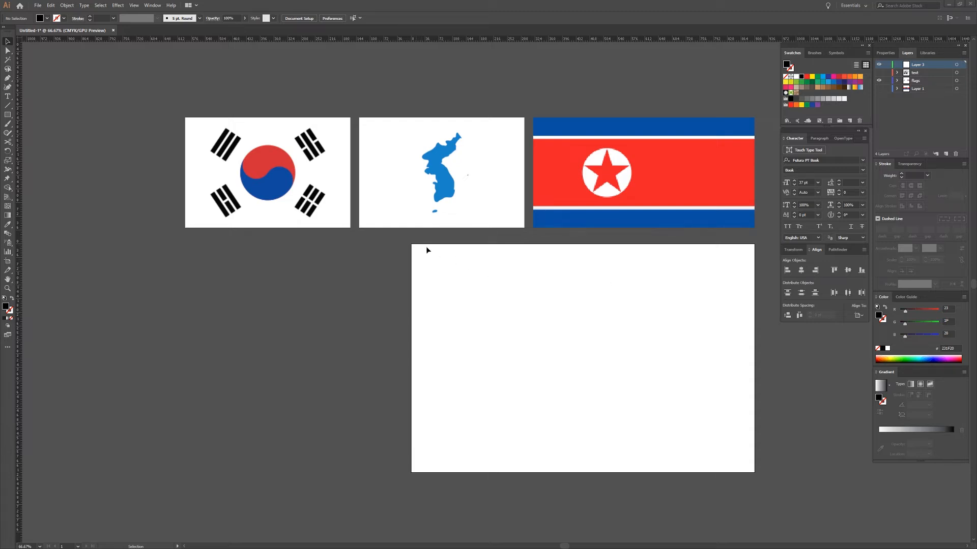
{"action": "key", "text": "m"}
{"action": "mouse_move", "coordinate": [413, 244]}
{"action": "left_mouse_down"}
{"action": "mouse_move", "coordinate": [441, 270]}
{"action": "mouse_move", "coordinate": [448, 300]}
{"action": "left_mouse_up"}
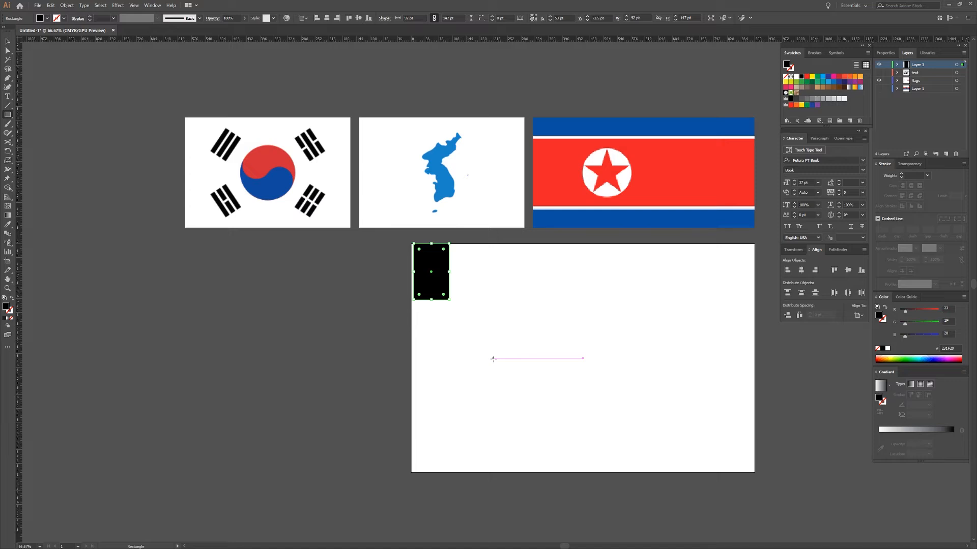
{"action": "key", "text": "v"}
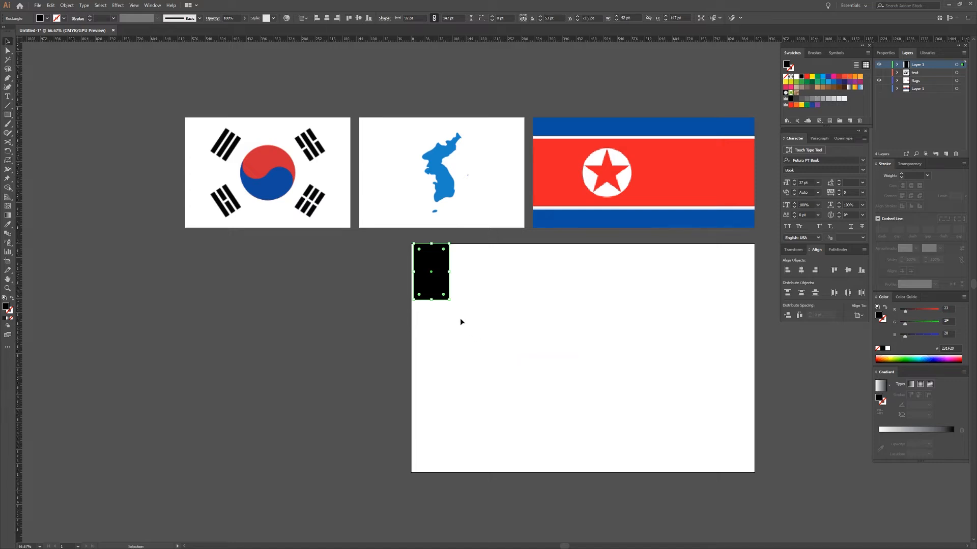
Step: Duplicate the rectangle downward into a stack of four and swap their black fill for a black outline
{"action": "left_click_drag", "start_coordinate": [425, 278], "coordinate": [436, 336]}
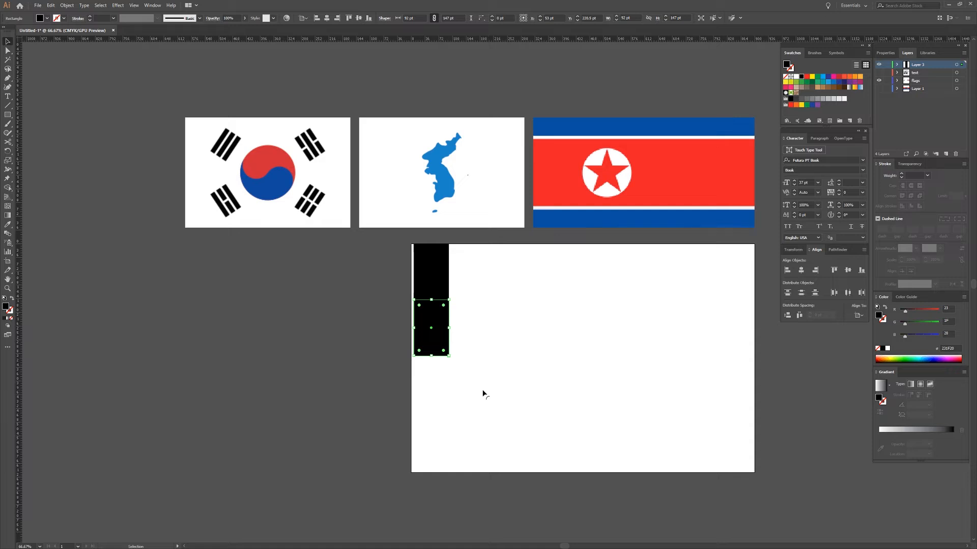
{"action": "key", "text": "ctrl+d"}
{"action": "key", "text": "ctrl+d"}
{"action": "left_click_drag", "start_coordinate": [496, 449], "coordinate": [449, 301]}
{"action": "key", "text": "shift+x"}
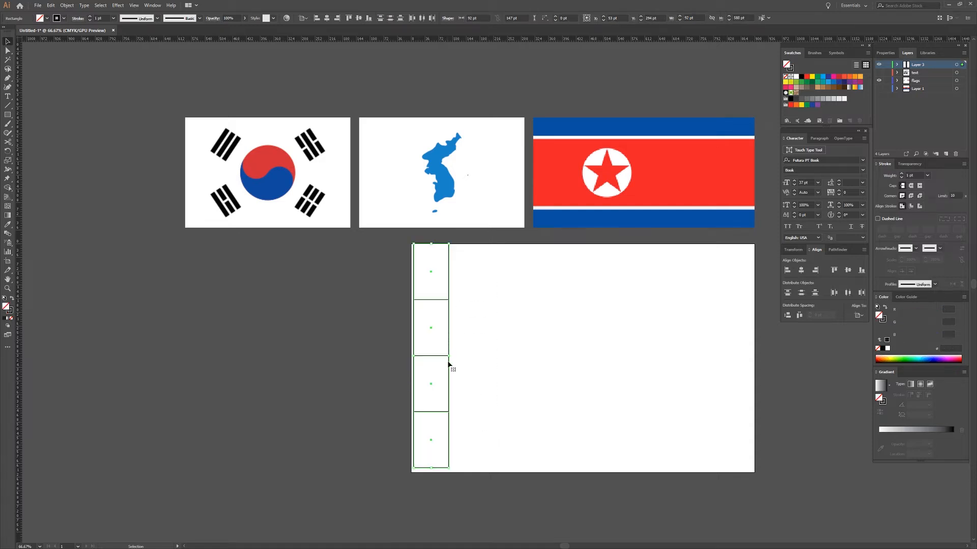
Step: Stretch the four-rectangle stack to the artboard's full 600 pt height and move it flush against the outside of the artboard's left edge
{"action": "left_click_drag", "start_coordinate": [431, 467], "coordinate": [435, 473]}
{"action": "scroll", "coordinate": [401, 448], "scroll_direction": "up", "scroll_amount": 1}
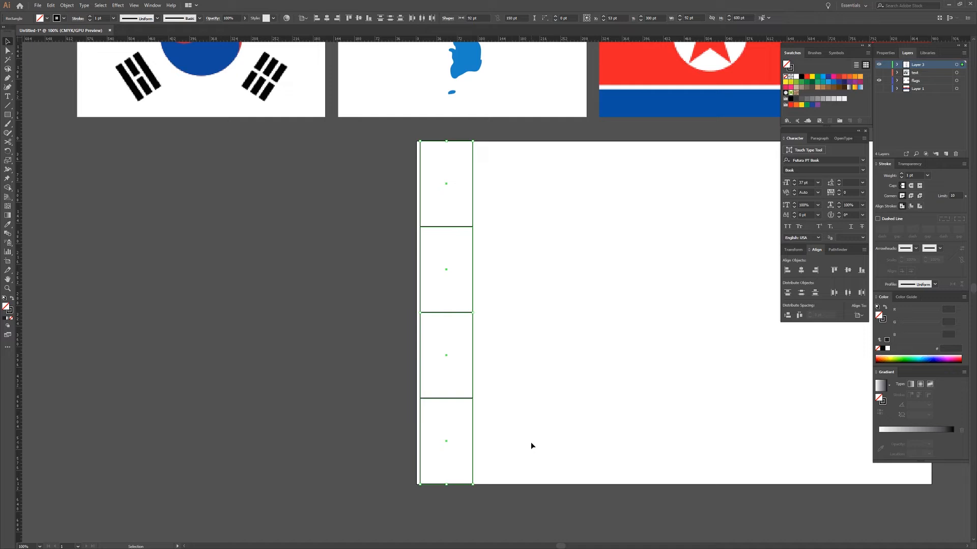
{"action": "left_click_drag", "start_coordinate": [558, 439], "coordinate": [467, 239]}
{"action": "left_click_drag", "start_coordinate": [472, 298], "coordinate": [416, 306]}
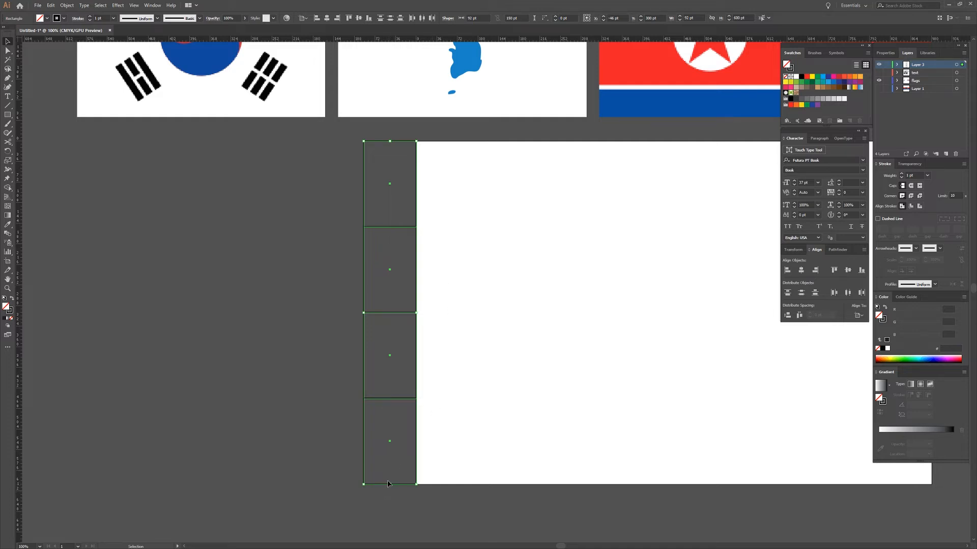
{"action": "left_click_drag", "start_coordinate": [390, 484], "coordinate": [416, 484]}
Step: Group the four rectangles and widen the group across the artboard to about 1122 pt
{"action": "scroll", "coordinate": [560, 387], "scroll_direction": "down", "scroll_amount": 2}
{"action": "scroll", "coordinate": [508, 366], "scroll_direction": "right", "scroll_amount": 4}
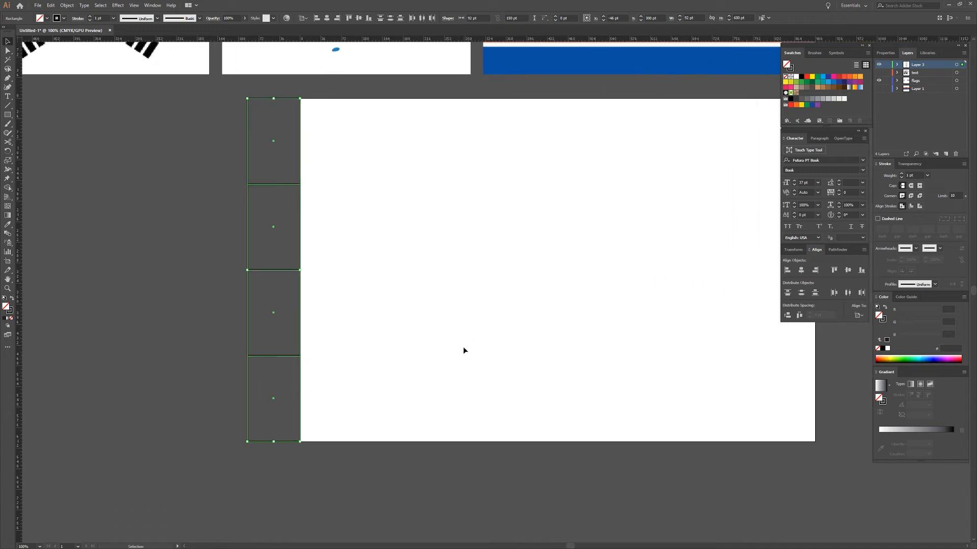
{"action": "key", "text": "ctrl+g"}
{"action": "left_click_drag", "start_coordinate": [450, 351], "coordinate": [382, 346]}
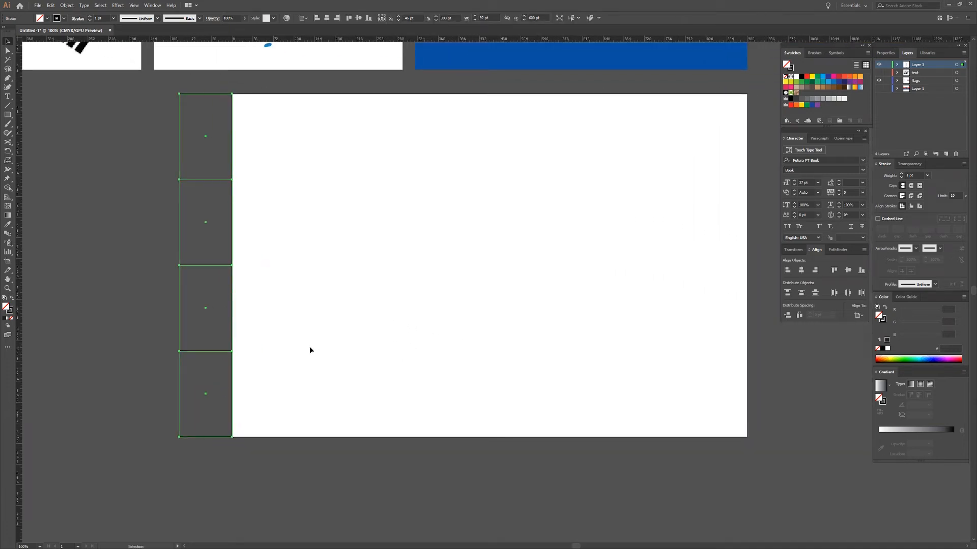
{"action": "scroll", "coordinate": [305, 349], "scroll_direction": "down", "scroll_amount": 1}
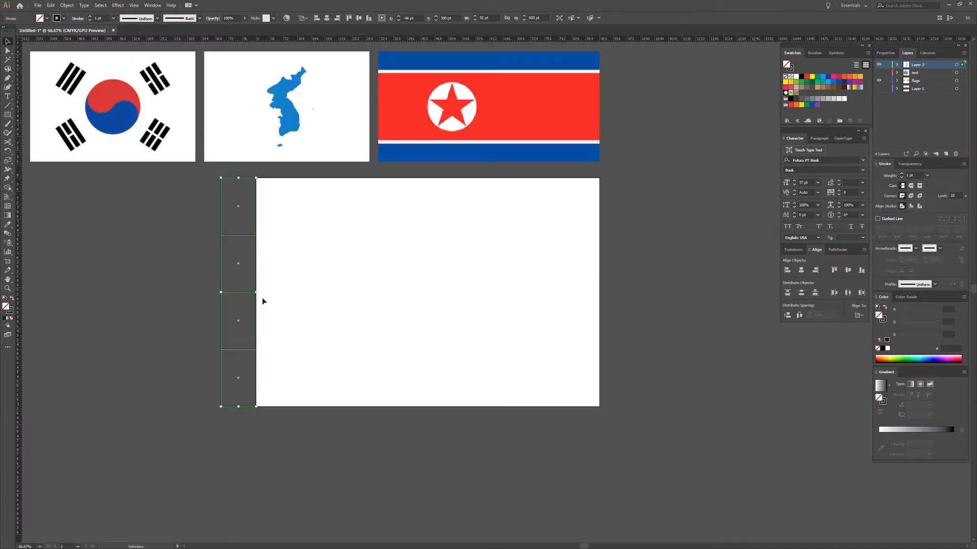
{"action": "left_click_drag", "start_coordinate": [256, 293], "coordinate": [650, 294]}
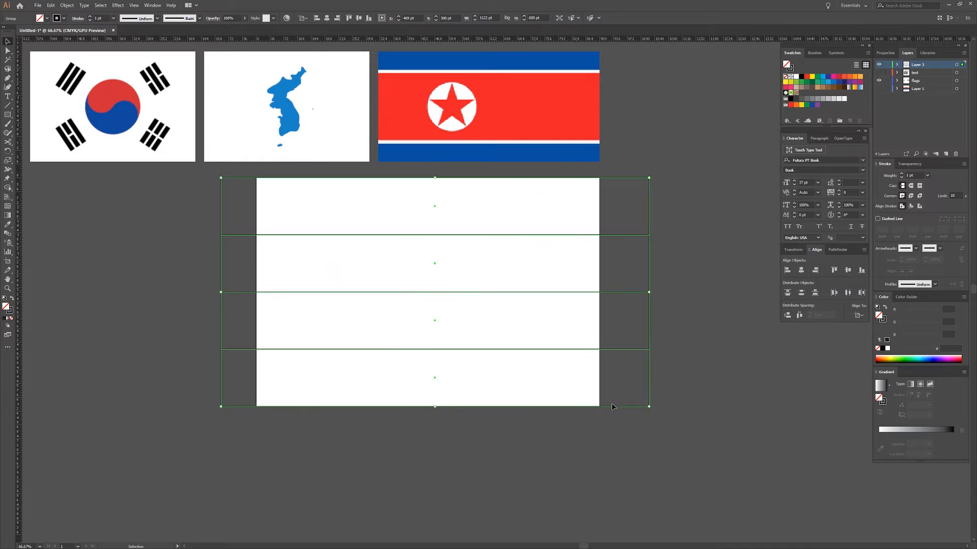
{"action": "left_click_drag", "start_coordinate": [631, 353], "coordinate": [650, 410]}
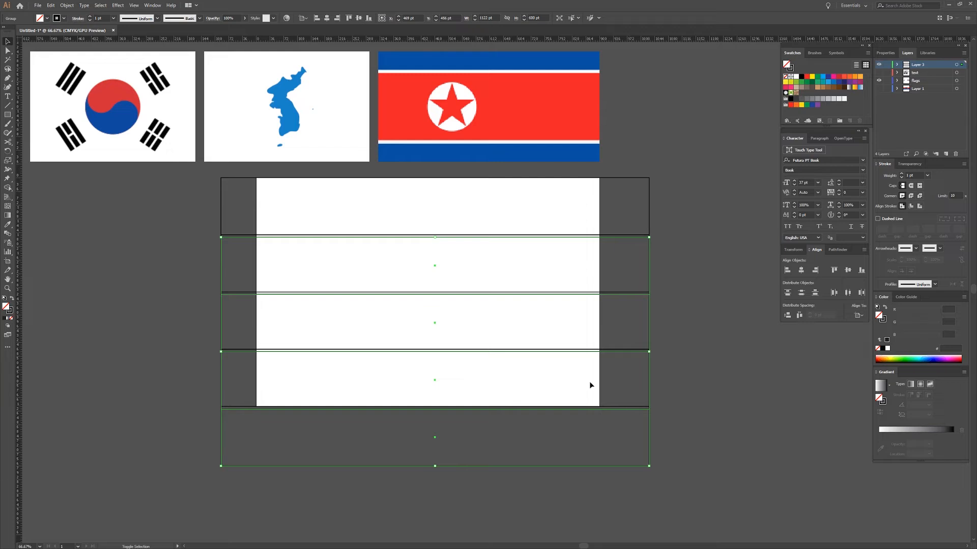
{"action": "key", "text": "ctrl+z"}
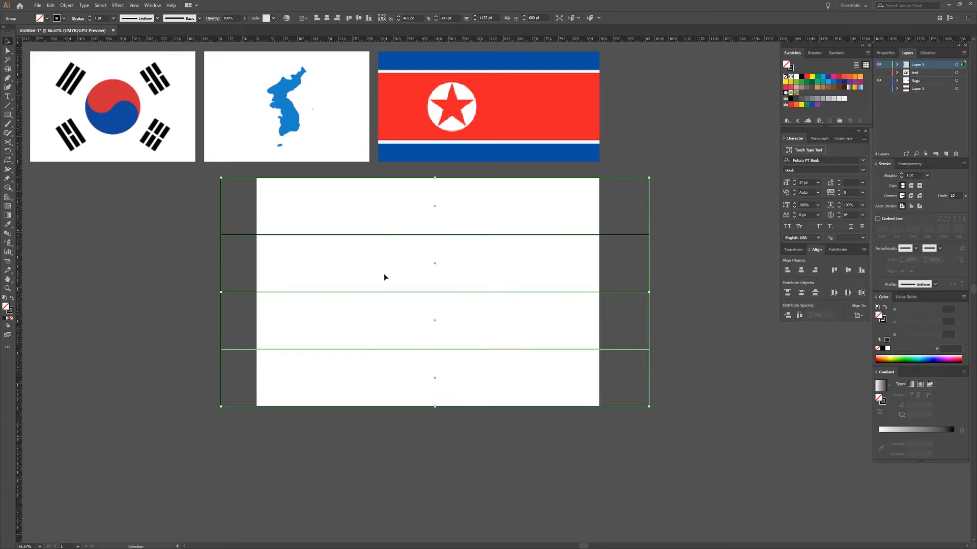
{"action": "key", "text": "ctrl+shift+a"}
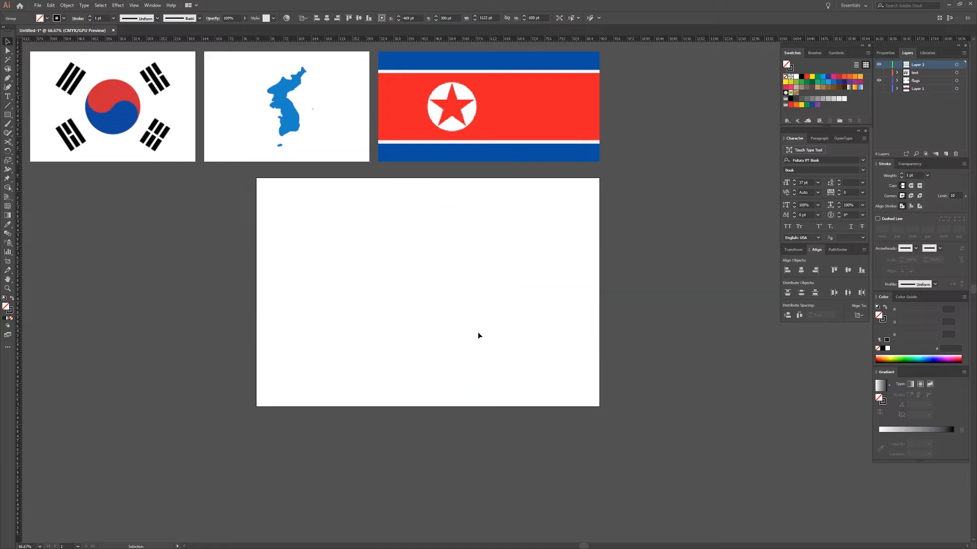
{"action": "left_click", "coordinate": [477, 334]}
Step: Draw a 300 pt square spanning the two middle bands and center it horizontally on the artboard
{"action": "key", "text": "m"}
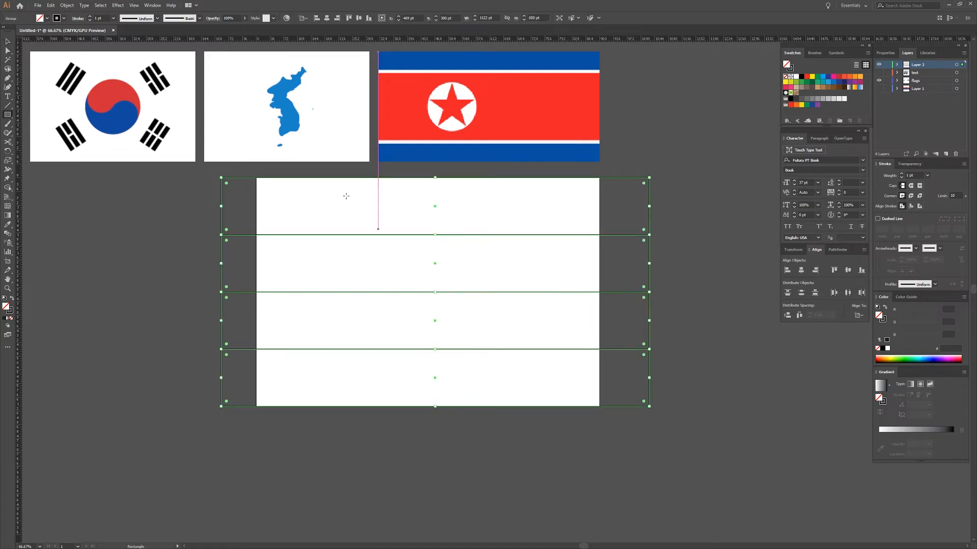
{"action": "left_click_drag", "start_coordinate": [365, 235], "coordinate": [479, 349]}
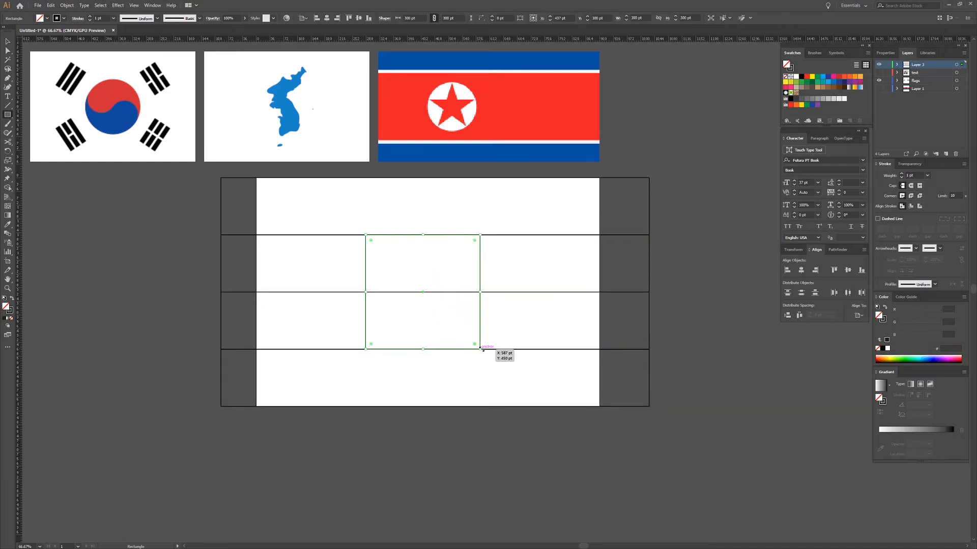
{"action": "key", "text": "v"}
{"action": "scroll", "coordinate": [472, 301], "scroll_direction": "up", "scroll_amount": 1}
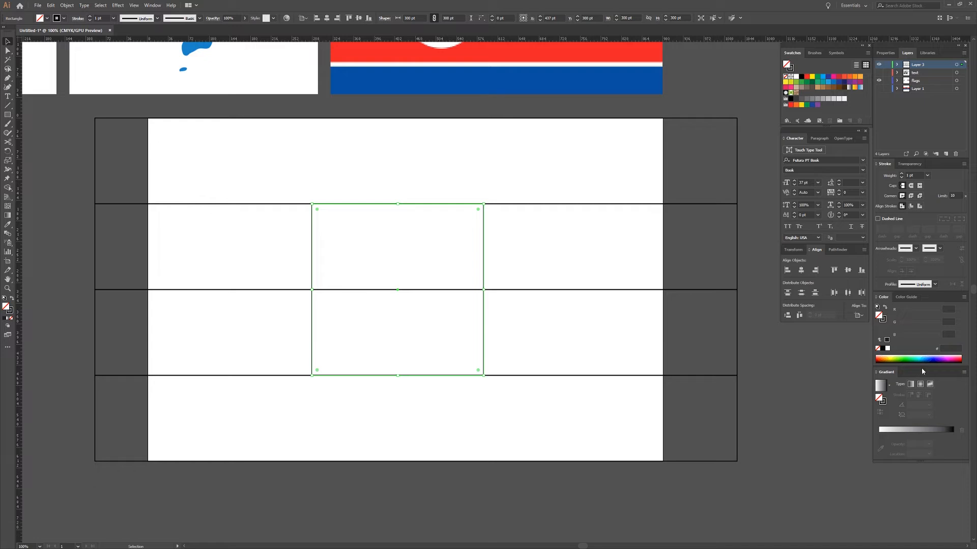
{"action": "left_click", "coordinate": [801, 270]}
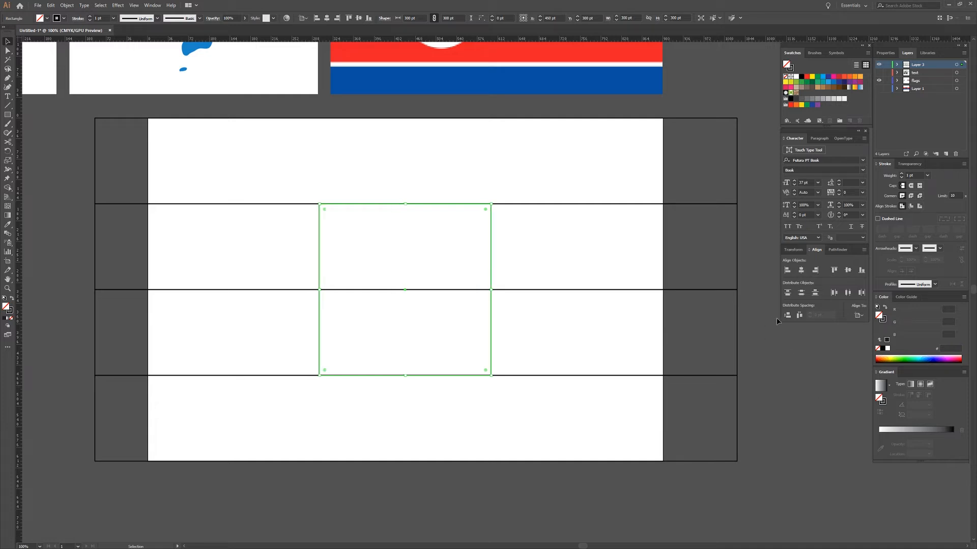
{"action": "left_click", "coordinate": [705, 380]}
{"action": "left_click_drag", "start_coordinate": [662, 429], "coordinate": [384, 201]}
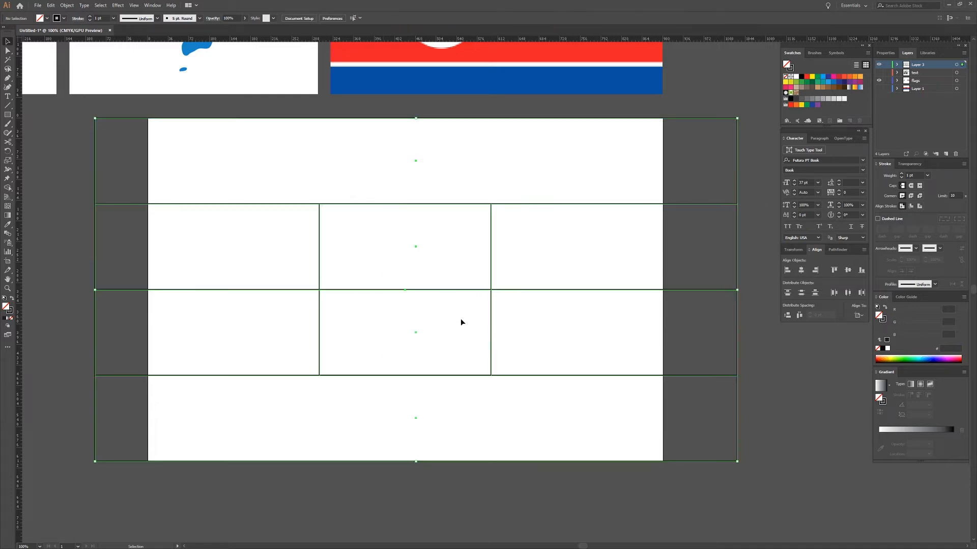
{"action": "left_click", "coordinate": [477, 351]}
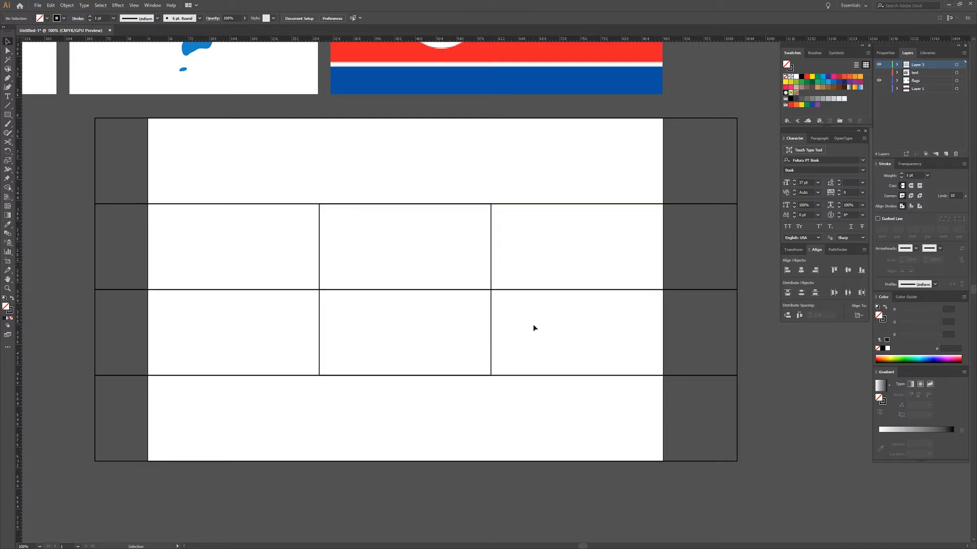
{"action": "key", "text": "space"}
{"action": "left_click_drag", "start_coordinate": [426, 259], "coordinate": [562, 343]}
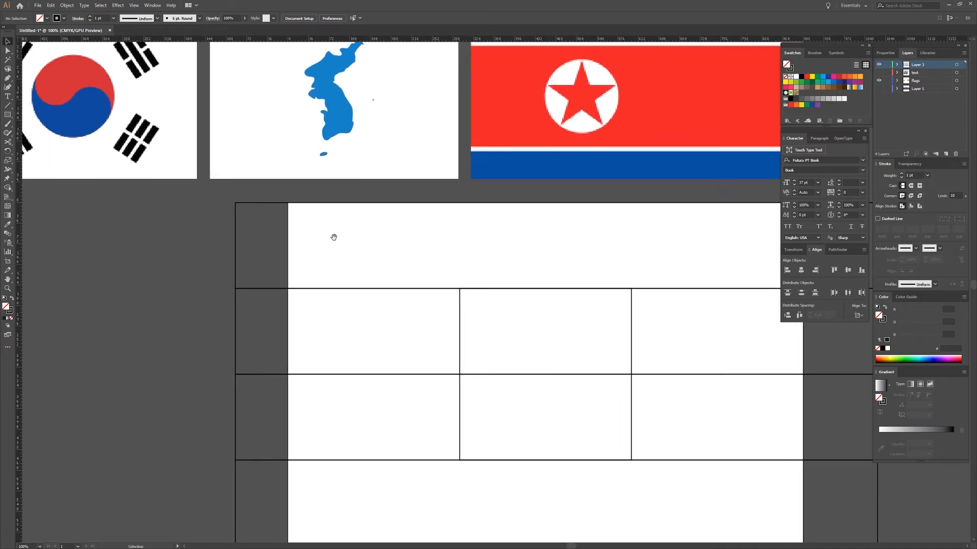
{"action": "left_click_drag", "start_coordinate": [356, 232], "coordinate": [487, 303]}
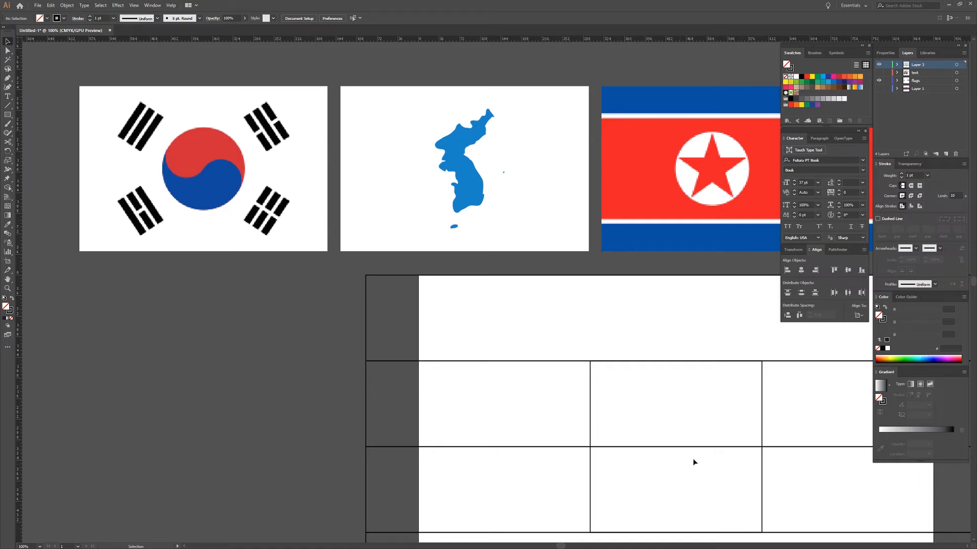
Step: Draw a square about 135 pt wide on the empty canvas below the artboard
{"action": "left_click_drag", "start_coordinate": [702, 499], "coordinate": [665, 374]}
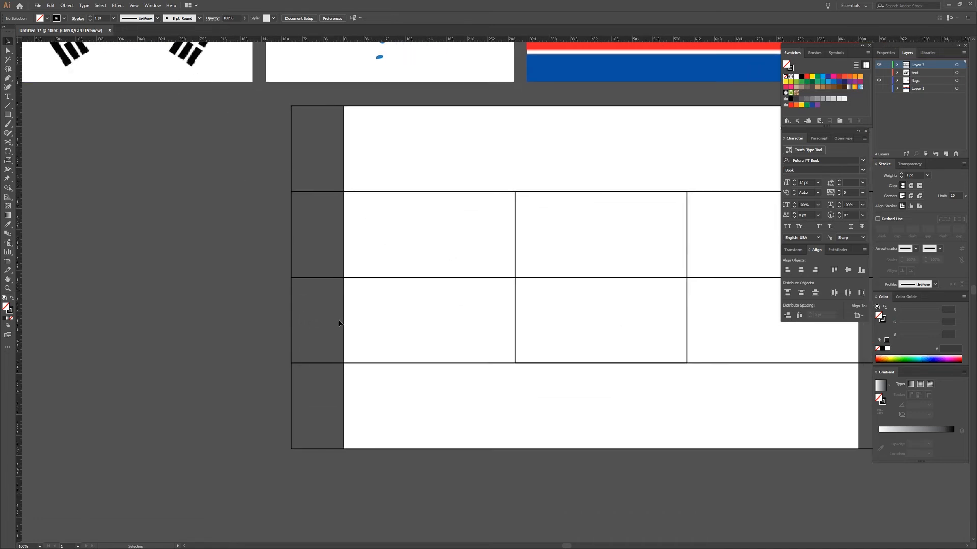
{"action": "left_click_drag", "start_coordinate": [609, 424], "coordinate": [518, 321]}
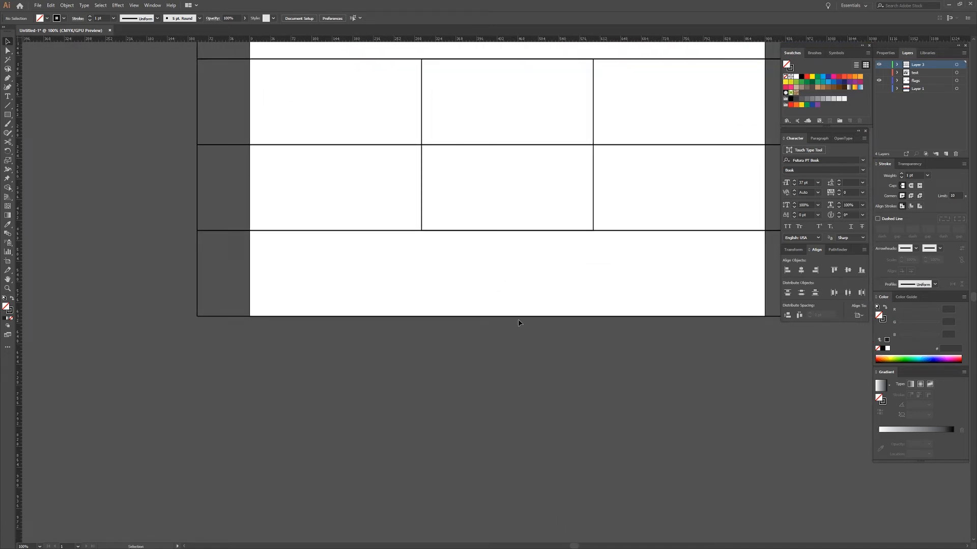
{"action": "key", "text": "m"}
{"action": "left_click_drag", "start_coordinate": [328, 359], "coordinate": [406, 435]}
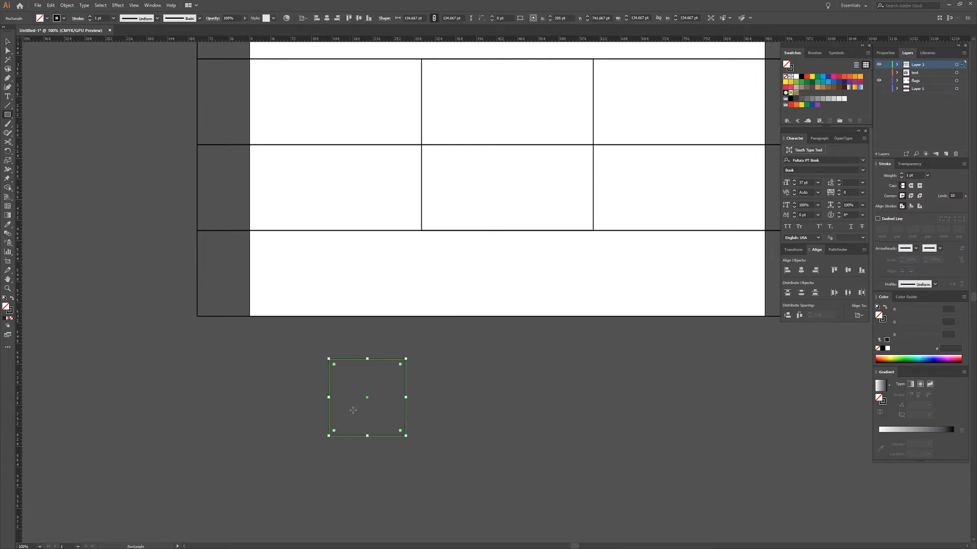
{"action": "scroll", "coordinate": [348, 413], "scroll_direction": "up", "scroll_amount": 1}
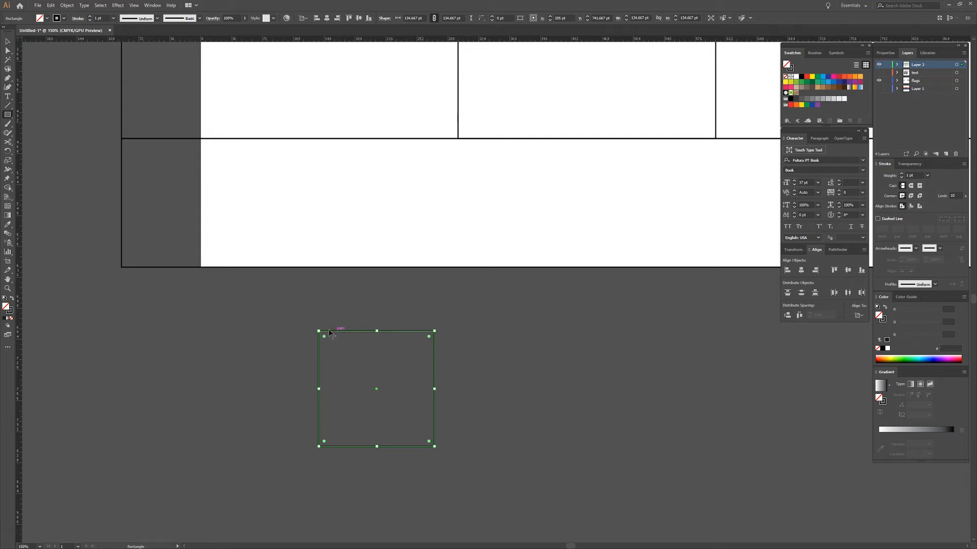
Step: Draw a narrow strip about 19 pt wide with the small square's height and place it inside the square's left edge
{"action": "mouse_move", "coordinate": [298, 331]}
{"action": "left_mouse_down"}
{"action": "mouse_move", "coordinate": [317, 360]}
{"action": "mouse_move", "coordinate": [315, 447]}
{"action": "left_mouse_up"}
{"action": "key", "text": "v"}
{"action": "scroll", "coordinate": [240, 327], "scroll_direction": "down", "scroll_amount": 2}
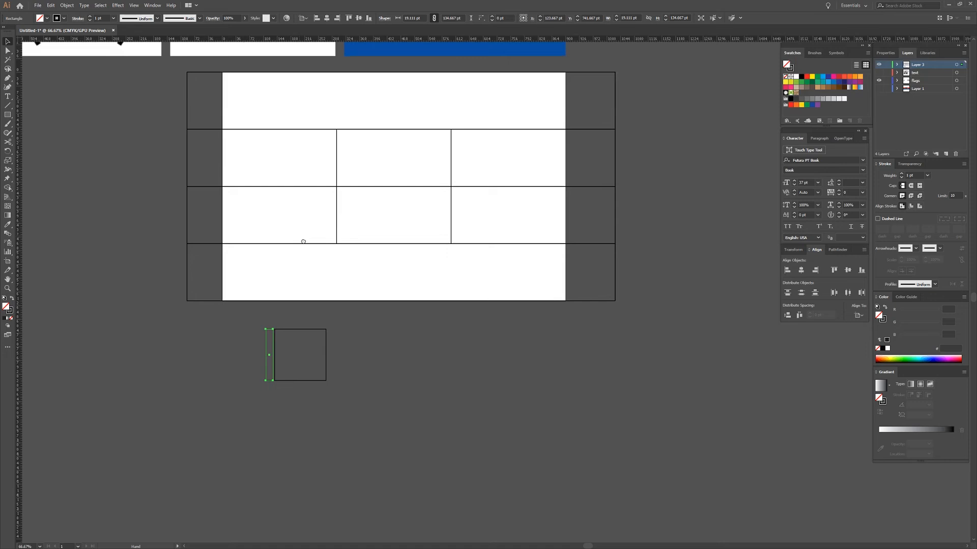
{"action": "scroll", "coordinate": [326, 205], "scroll_direction": "up", "scroll_amount": 4}
{"action": "scroll", "coordinate": [326, 205], "scroll_direction": "left", "scroll_amount": 5}
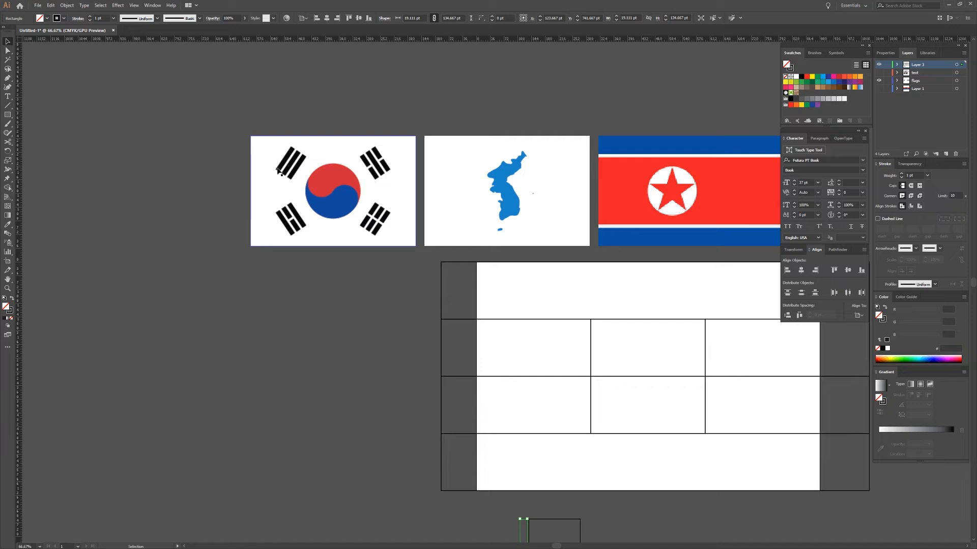
{"action": "scroll", "coordinate": [497, 273], "scroll_direction": "down", "scroll_amount": 4}
{"action": "scroll", "coordinate": [497, 273], "scroll_direction": "right", "scroll_amount": 2}
{"action": "scroll", "coordinate": [471, 360], "scroll_direction": "up", "scroll_amount": 2}
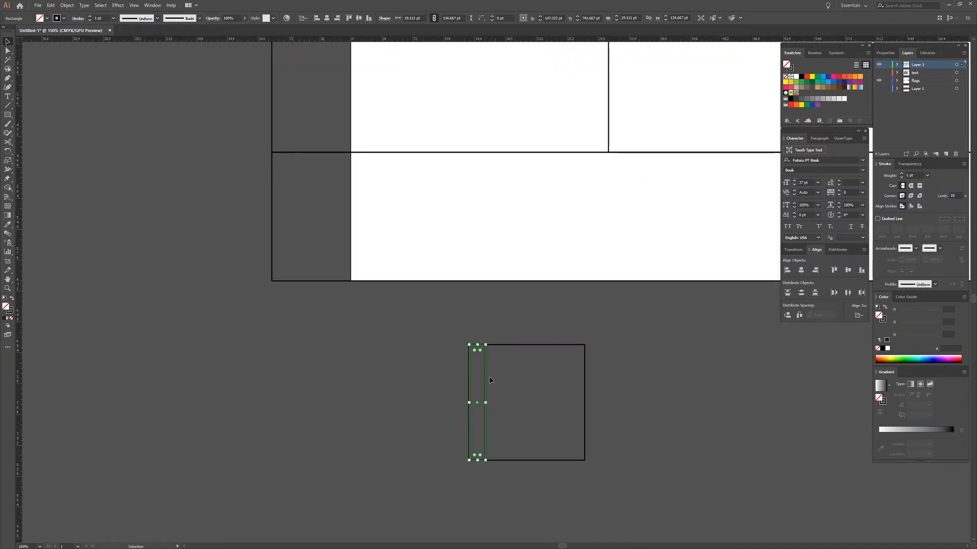
Step: Duplicate the narrow strip side by side across the small square to make five adjoining strips, undoing any stray move of the last one
{"action": "left_click_drag", "start_coordinate": [485, 375], "coordinate": [501, 376]}
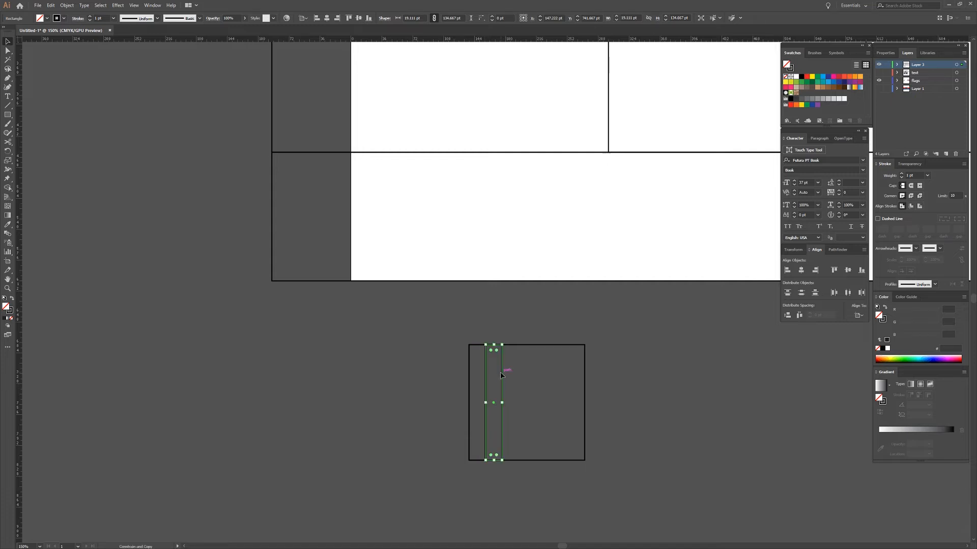
{"action": "key", "text": "ctrl+d"}
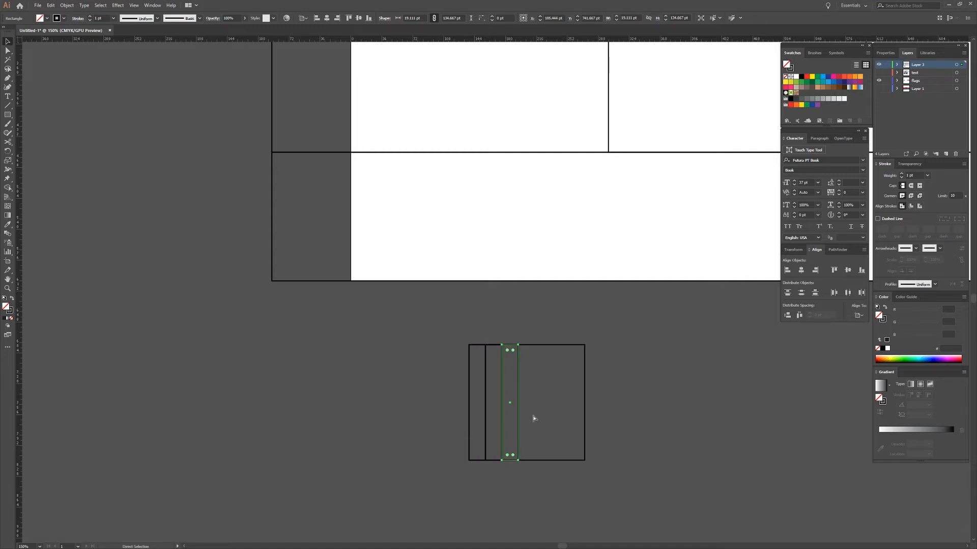
{"action": "key", "text": "ctrl+d"}
{"action": "key", "text": "ctrl+d"}
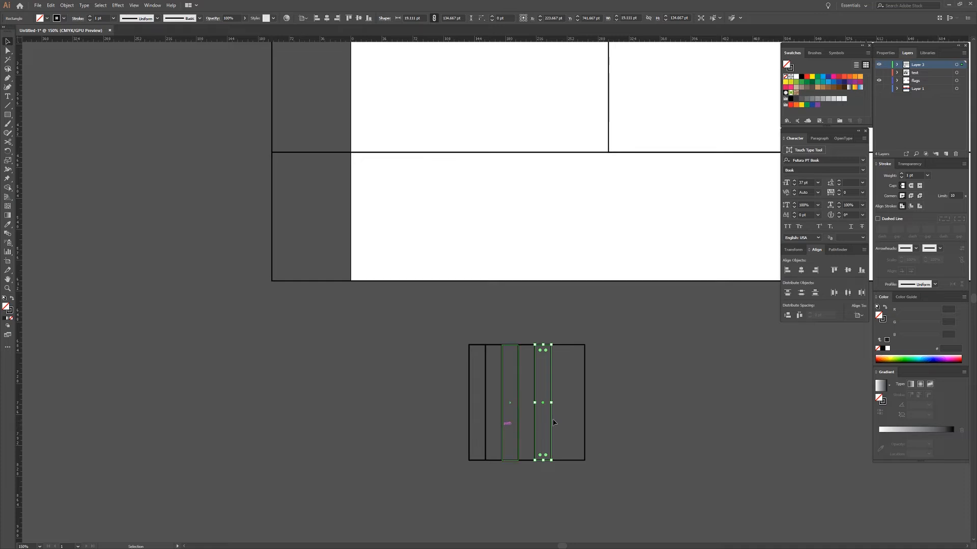
{"action": "left_click_drag", "start_coordinate": [557, 424], "coordinate": [579, 425]}
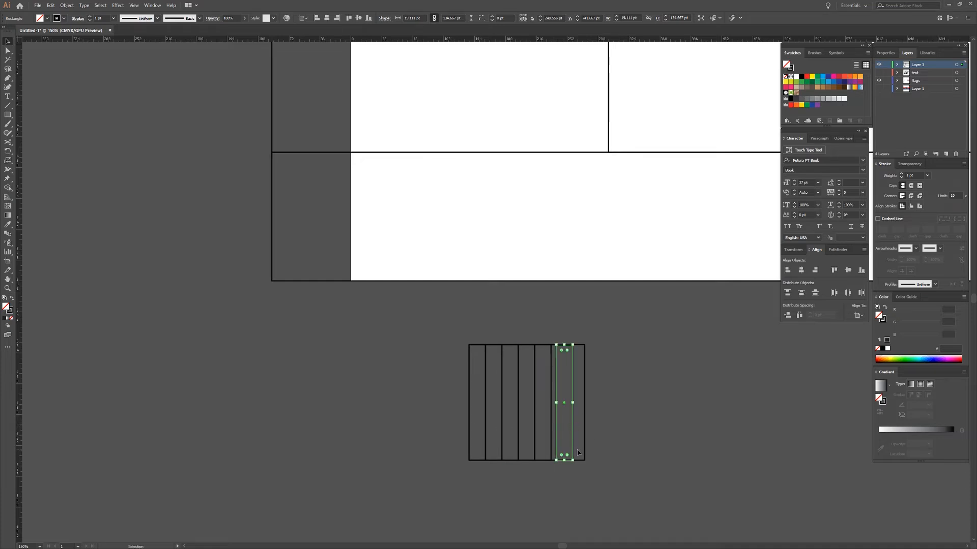
{"action": "key", "text": "ctrl+z"}
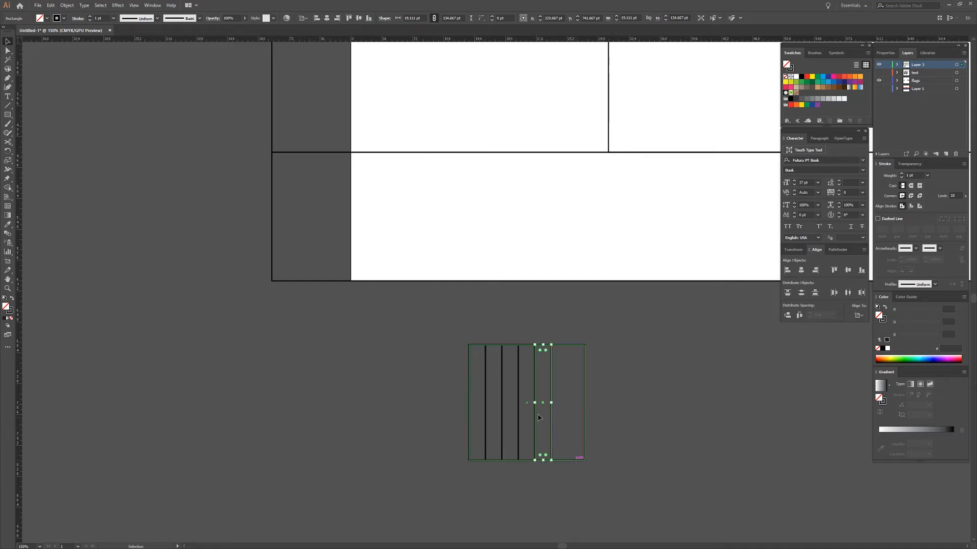
{"action": "left_click_drag", "start_coordinate": [549, 395], "coordinate": [573, 396]}
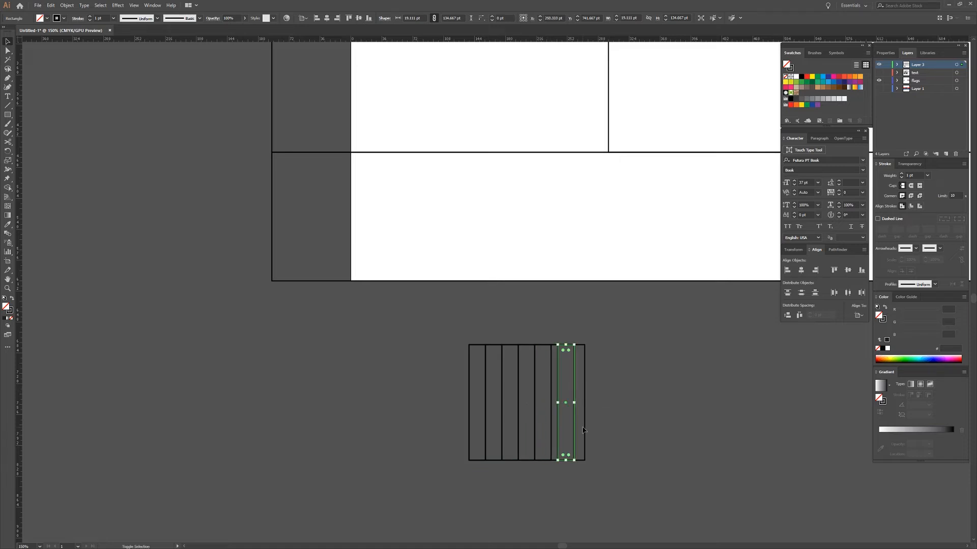
{"action": "key", "text": "ctrl+d"}
{"action": "key", "text": "ctrl+d"}
{"action": "key", "text": "ctrl+d"}
{"action": "key", "text": "ctrl+d"}
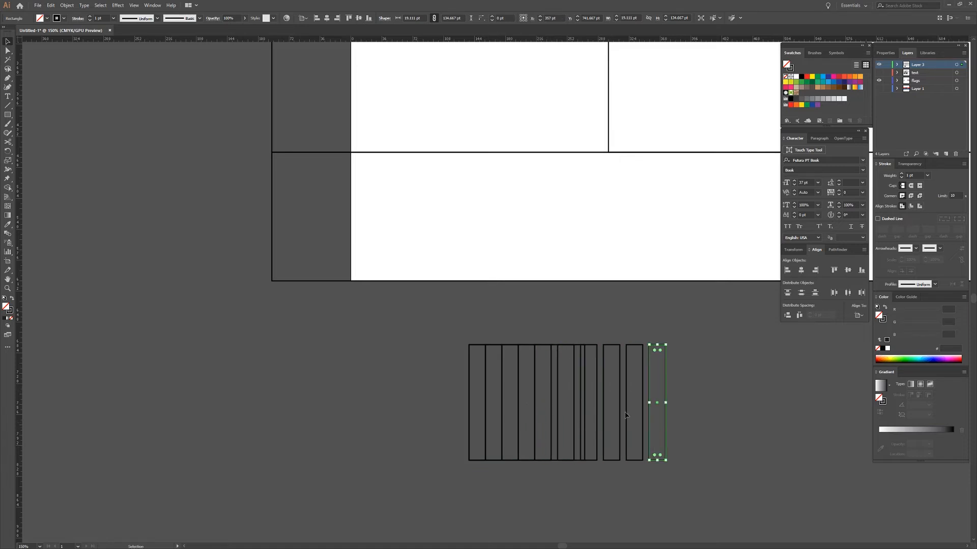
{"action": "key", "text": "ctrl+z"}
{"action": "key", "text": "ctrl+z"}
{"action": "key", "text": "ctrl+z"}
{"action": "key", "text": "ctrl+z"}
{"action": "key", "text": "ctrl+z"}
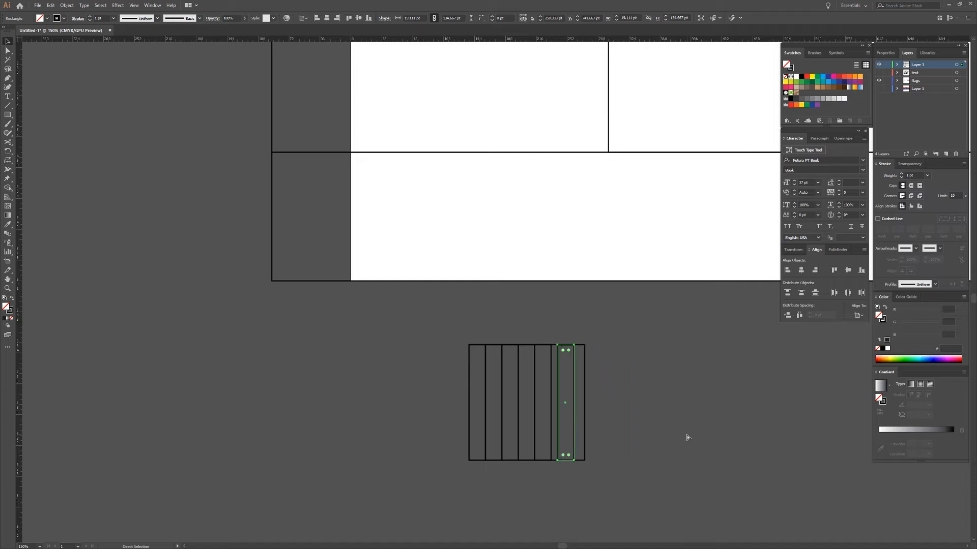
Step: Stretch the five adjoining strips together until they span the small square's full width of about 134.67 pt
{"action": "left_click_drag", "start_coordinate": [435, 381], "coordinate": [588, 429]}
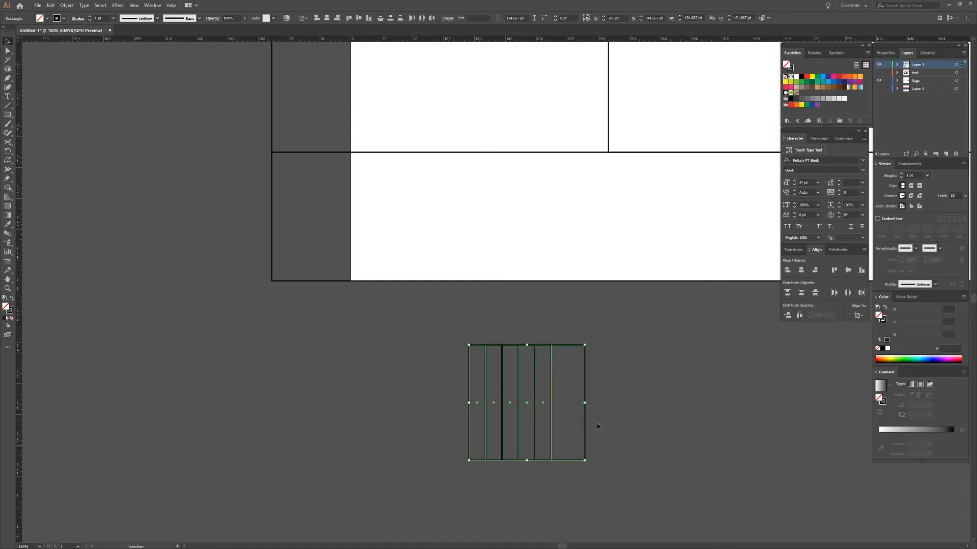
{"action": "left_click", "coordinate": [585, 447], "text": "shift"}
{"action": "left_click_drag", "start_coordinate": [551, 402], "coordinate": [585, 402]}
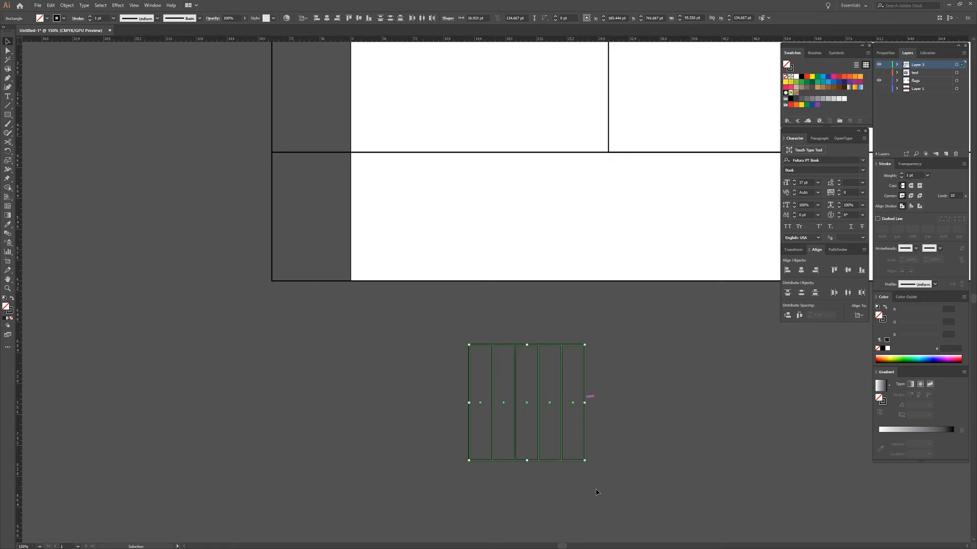
{"action": "left_click", "coordinate": [602, 461]}
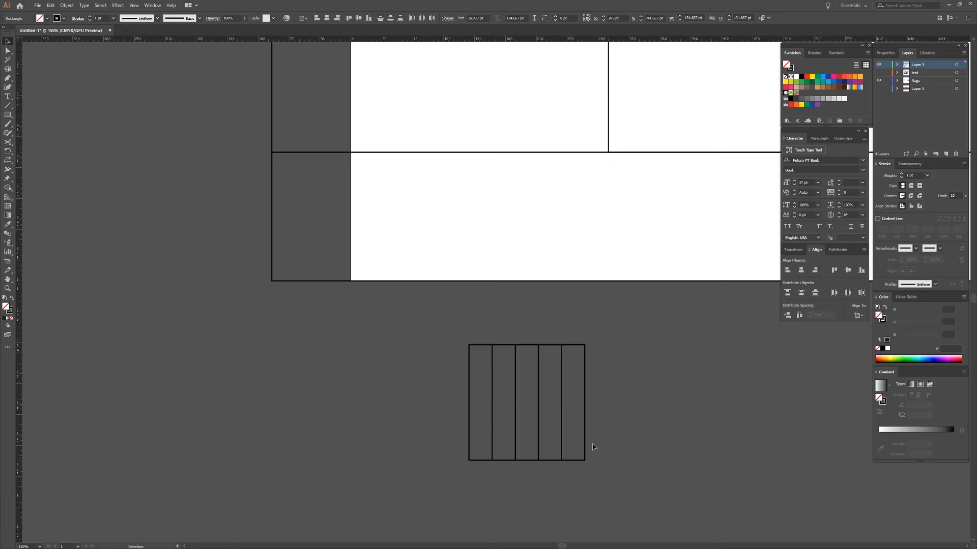
Step: Give the first, third and fifth strips a black fill with no stroke
{"action": "left_click", "coordinate": [562, 402]}
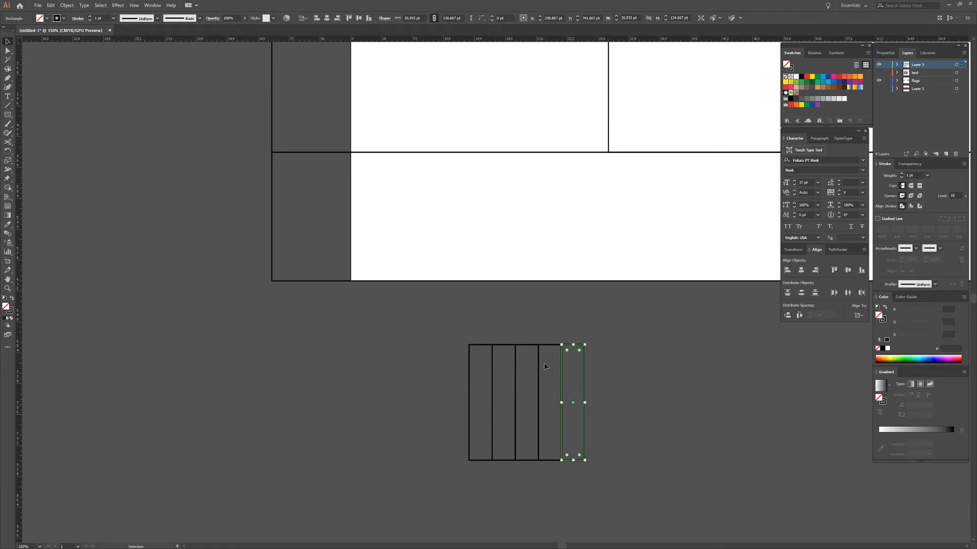
{"action": "left_click", "coordinate": [516, 373], "text": "shift"}
{"action": "left_click", "coordinate": [501, 376], "text": "shift"}
{"action": "left_click", "coordinate": [473, 374], "text": "shift"}
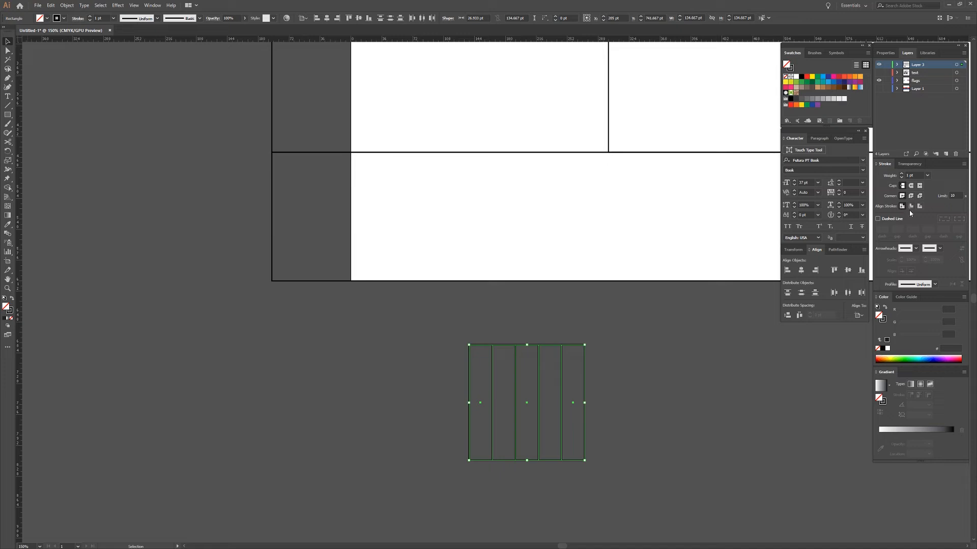
{"action": "key", "text": "shift+x"}
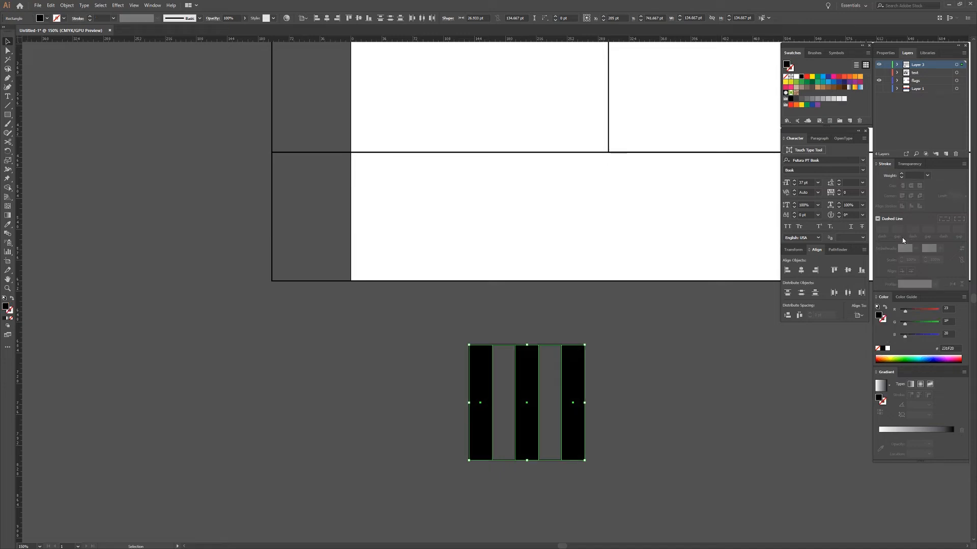
{"action": "left_click", "coordinate": [610, 423]}
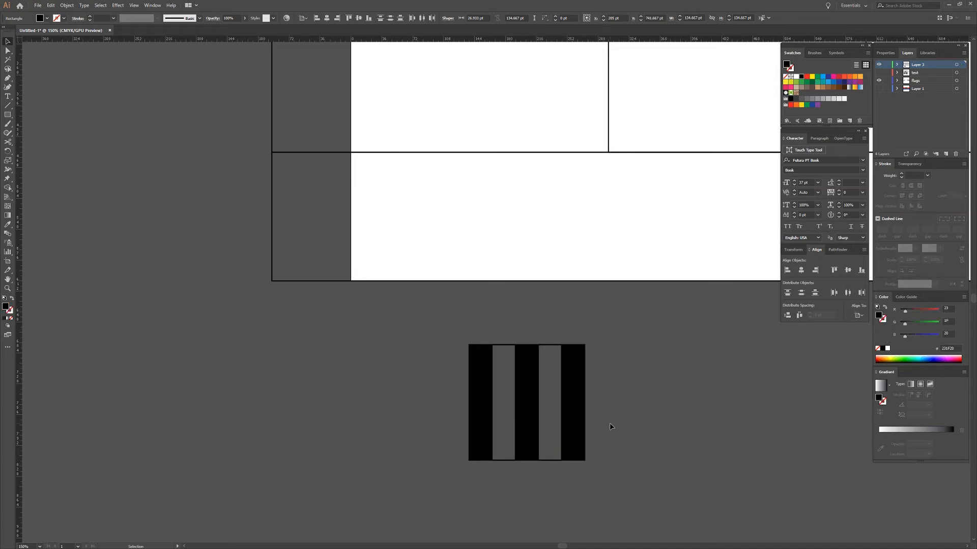
Step: Delete the small square's outline and the two unfilled strips so only the three black bars remain
{"action": "left_click", "coordinate": [559, 413]}
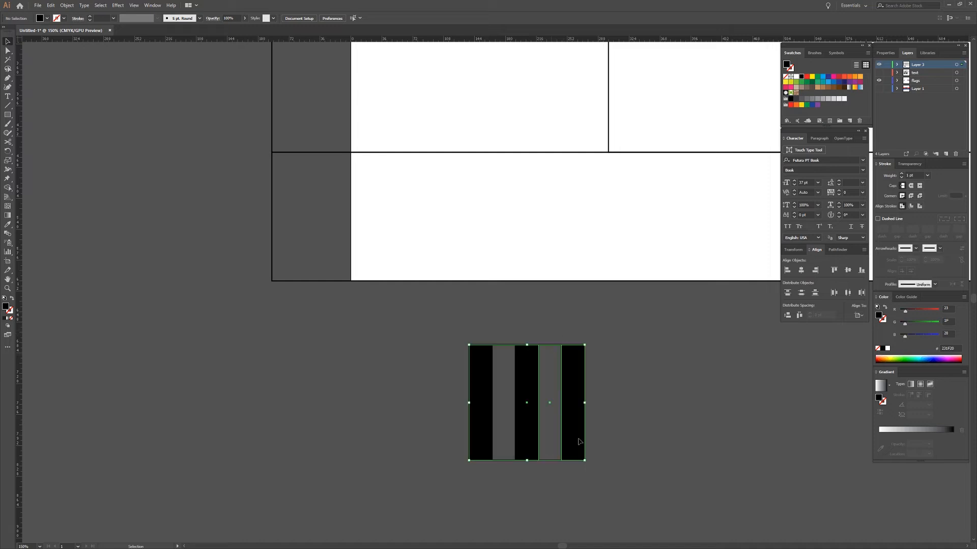
{"action": "key", "text": "ctrl+shift+a"}
{"action": "left_click", "coordinate": [503, 362]}
{"action": "key", "text": "shift+x"}
{"action": "key", "text": "ctrl+shift+a"}
Step: Duplicate the three black bars to the right, leaving a one-bar-wide gap between the two sets
{"action": "scroll", "coordinate": [553, 386], "scroll_direction": "down", "scroll_amount": 1}
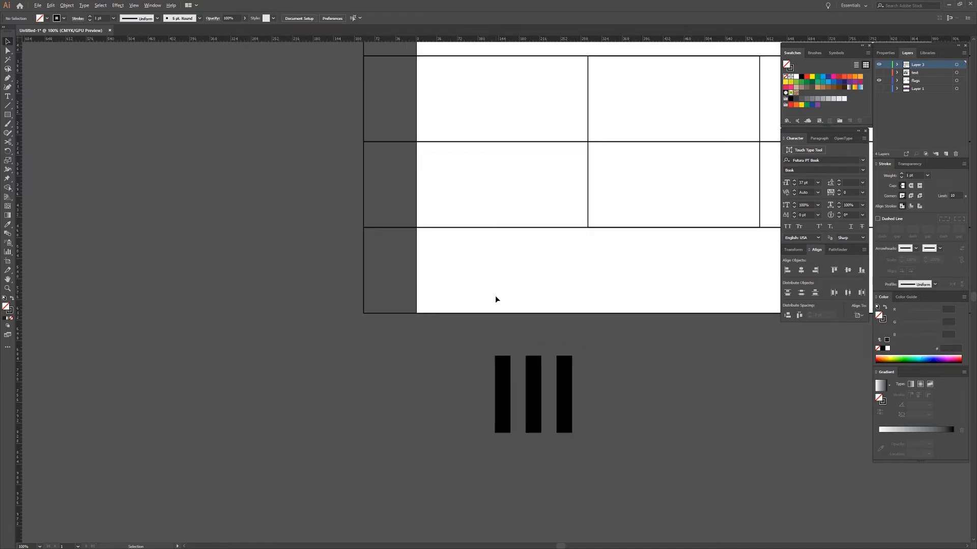
{"action": "scroll", "coordinate": [496, 295], "scroll_direction": "down", "scroll_amount": 1}
{"action": "left_click_drag", "start_coordinate": [462, 220], "coordinate": [566, 446]}
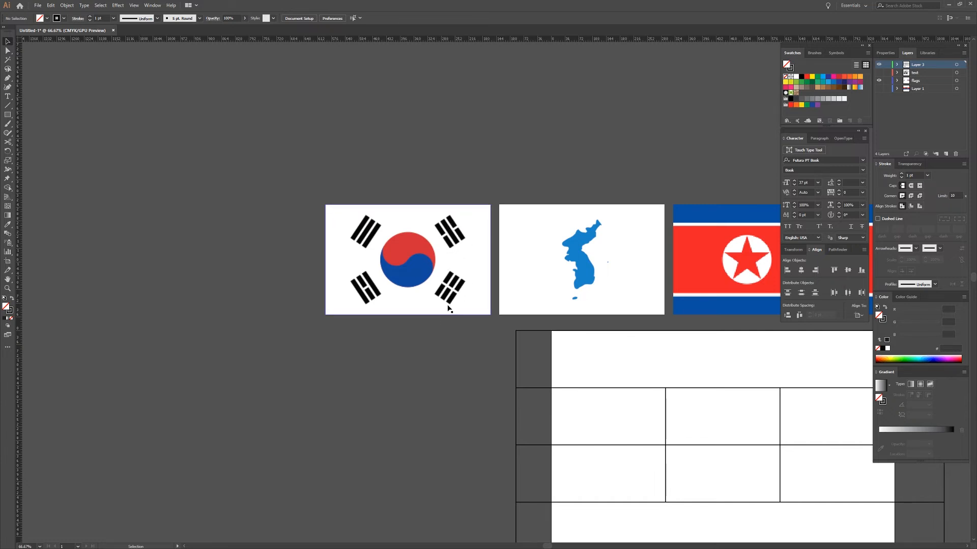
{"action": "scroll", "coordinate": [588, 493], "scroll_direction": "down", "scroll_amount": 5}
{"action": "scroll", "coordinate": [589, 493], "scroll_direction": "right", "scroll_amount": 3}
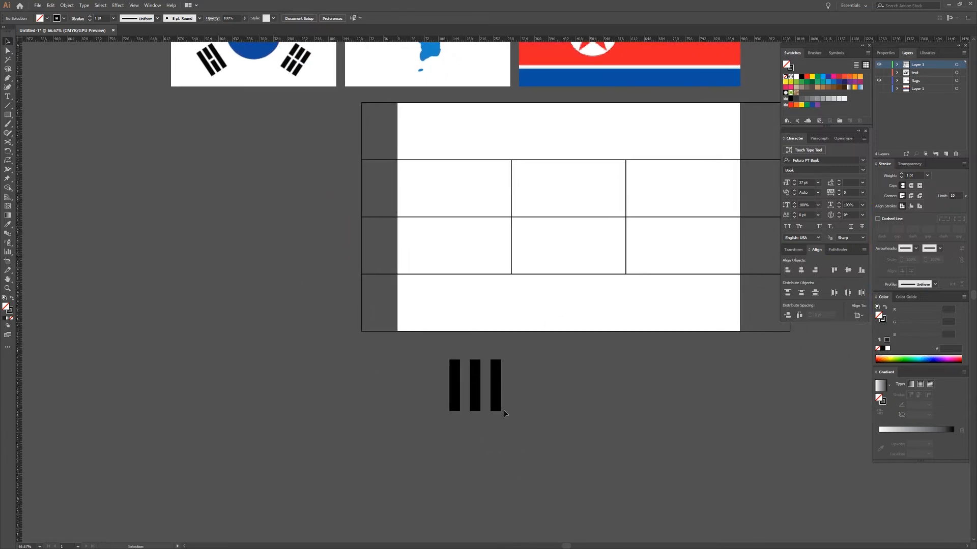
{"action": "scroll", "coordinate": [505, 413], "scroll_direction": "up", "scroll_amount": 2}
{"action": "left_click_drag", "start_coordinate": [455, 392], "coordinate": [420, 400]}
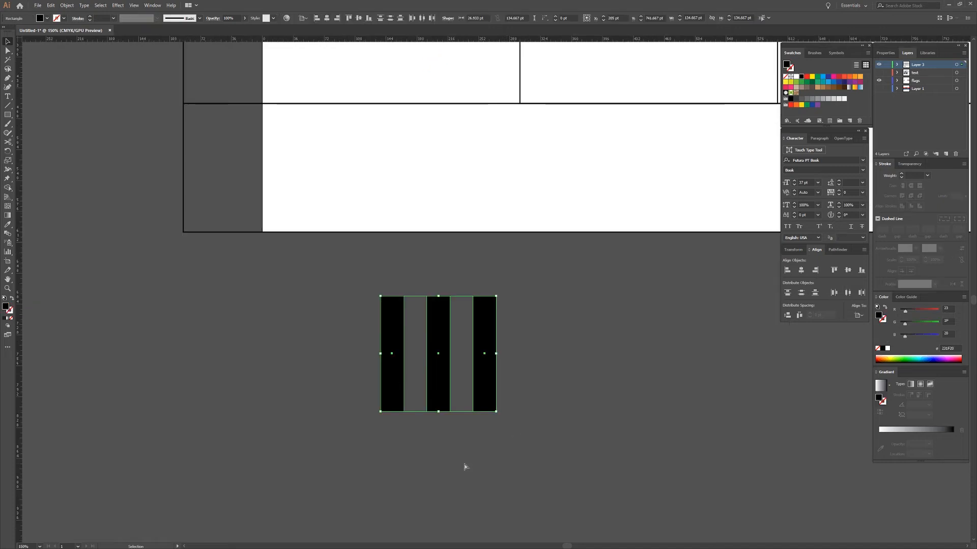
{"action": "left_click_drag", "start_coordinate": [491, 392], "coordinate": [628, 384]}
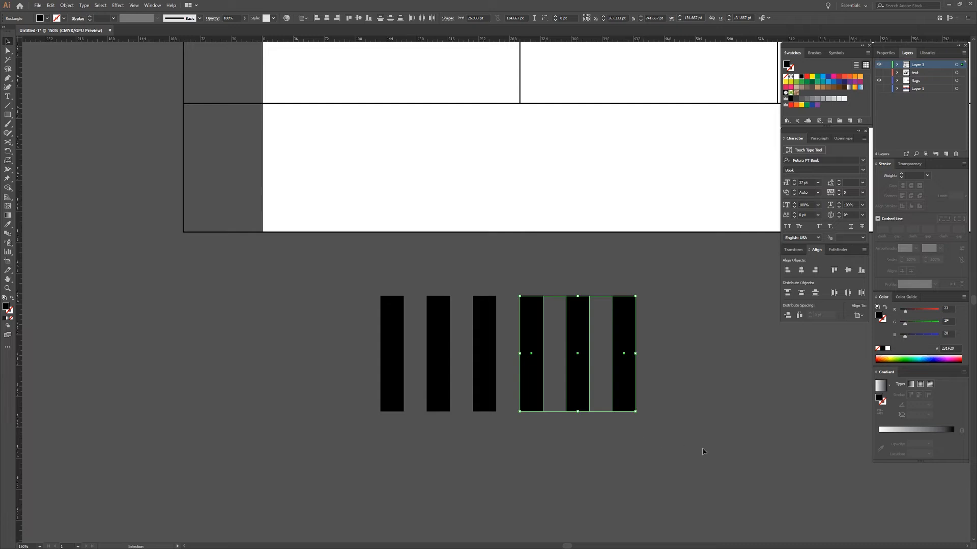
Step: Repeat the duplication twice to make a row of twelve evenly spaced black bars
{"action": "left_click_drag", "start_coordinate": [673, 442], "coordinate": [559, 421]}
{"action": "key", "text": "a"}
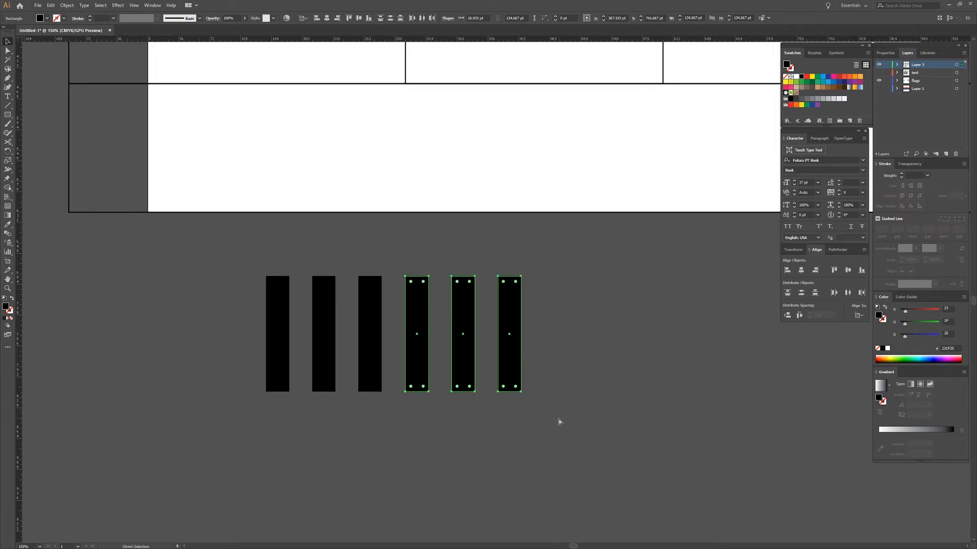
{"action": "key", "text": "ctrl+d"}
{"action": "key", "text": "ctrl+d"}
{"action": "scroll", "coordinate": [562, 423], "scroll_direction": "right", "scroll_amount": 2}
{"action": "scroll", "coordinate": [562, 423], "scroll_direction": "up", "scroll_amount": 1}
{"action": "key", "text": "v"}
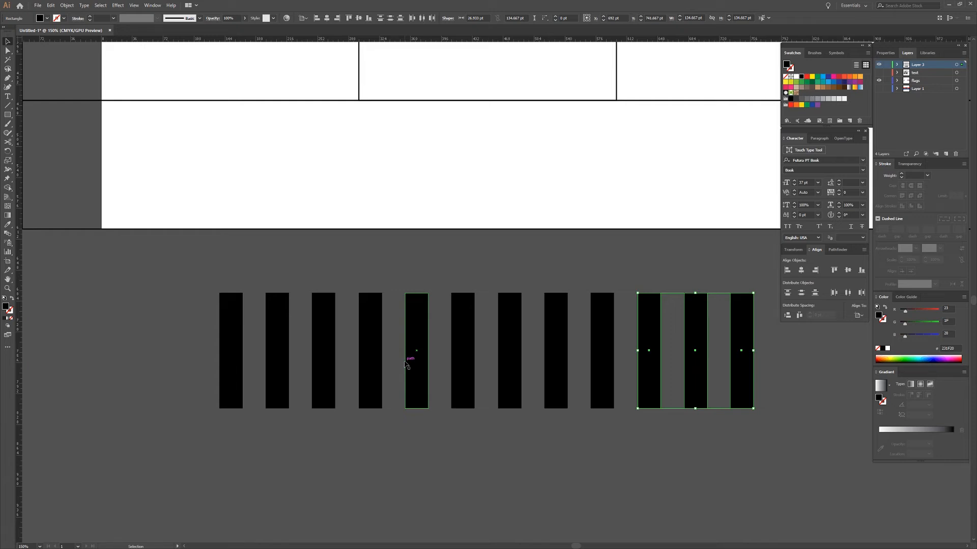
Step: Copy a bar, turn it horizontal, and stretch it across the middle of the row to about 730 pt wide
{"action": "key", "text": "space"}
{"action": "left_click_drag", "start_coordinate": [254, 162], "coordinate": [444, 355]}
{"action": "scroll", "coordinate": [384, 334], "scroll_direction": "up", "scroll_amount": 5}
{"action": "scroll", "coordinate": [385, 334], "scroll_direction": "left", "scroll_amount": 5}
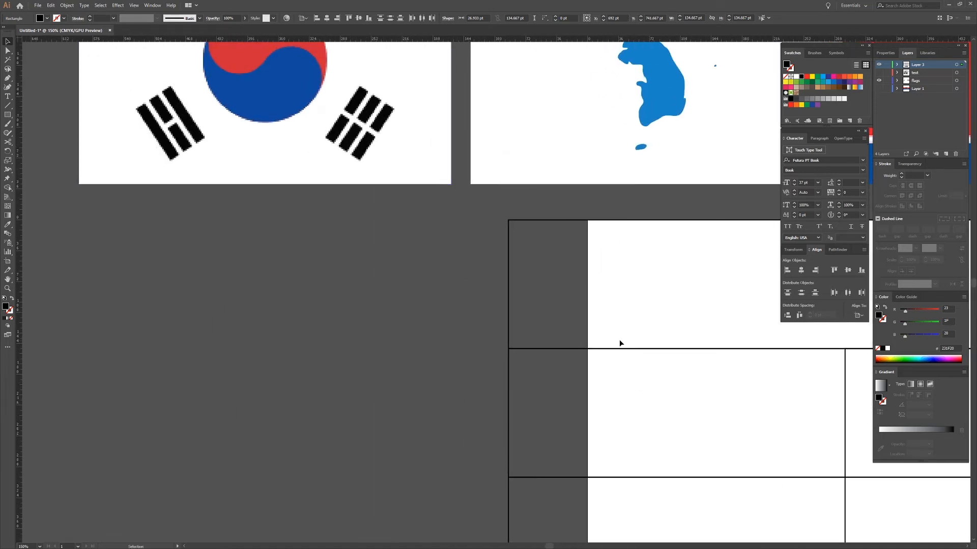
{"action": "scroll", "coordinate": [795, 483], "scroll_direction": "down", "scroll_amount": 15}
{"action": "scroll", "coordinate": [795, 482], "scroll_direction": "right", "scroll_amount": 15}
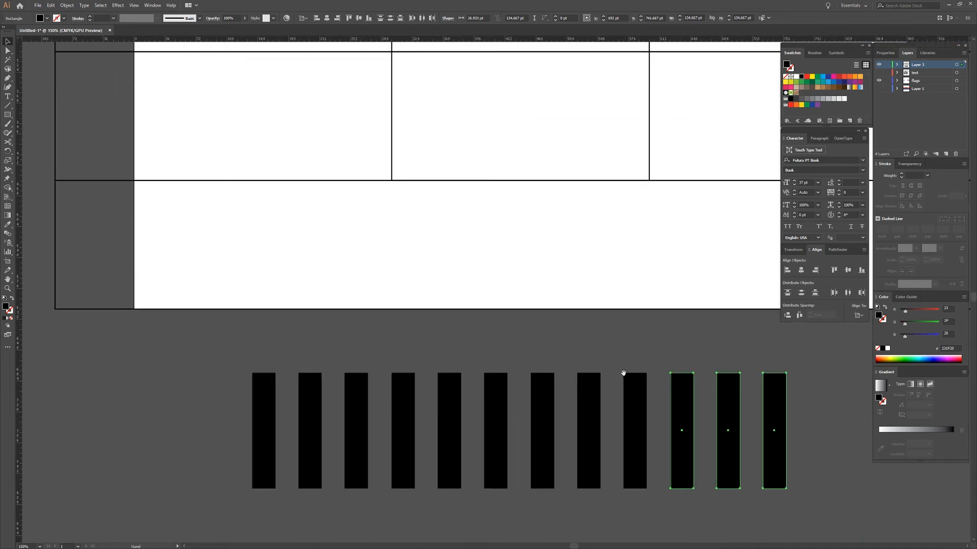
{"action": "left_click", "coordinate": [447, 479]}
{"action": "left_click", "coordinate": [232, 388]}
{"action": "key", "text": "a"}
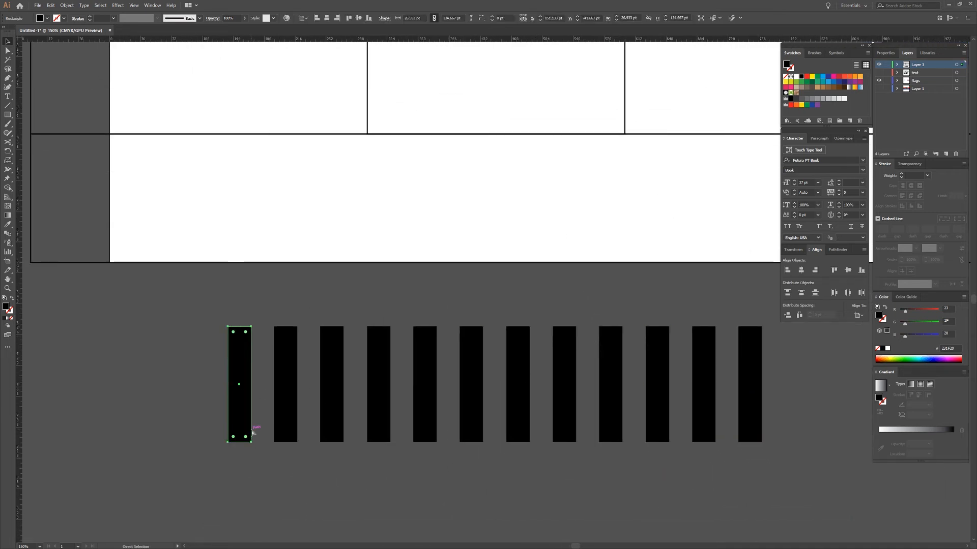
{"action": "key", "text": "v"}
{"action": "left_click_drag", "start_coordinate": [256, 443], "coordinate": [171, 409]}
{"action": "left_click_drag", "start_coordinate": [298, 394], "coordinate": [809, 394]}
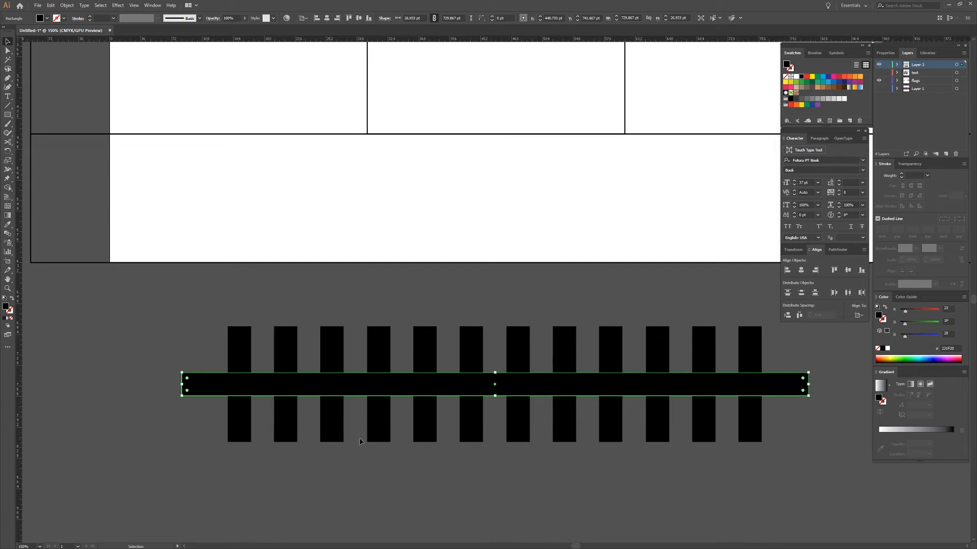
Step: With Shape Builder, split off the horizontal bar's overlaps with bars five, seven, nine, ten, eleven and twelve
{"action": "key", "text": "ctrl+a"}
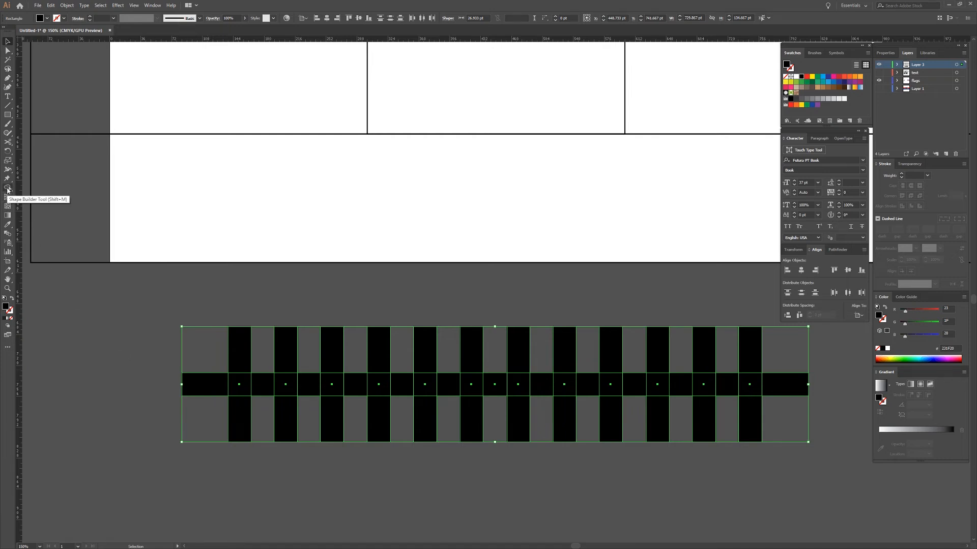
{"action": "left_click", "coordinate": [7, 188]}
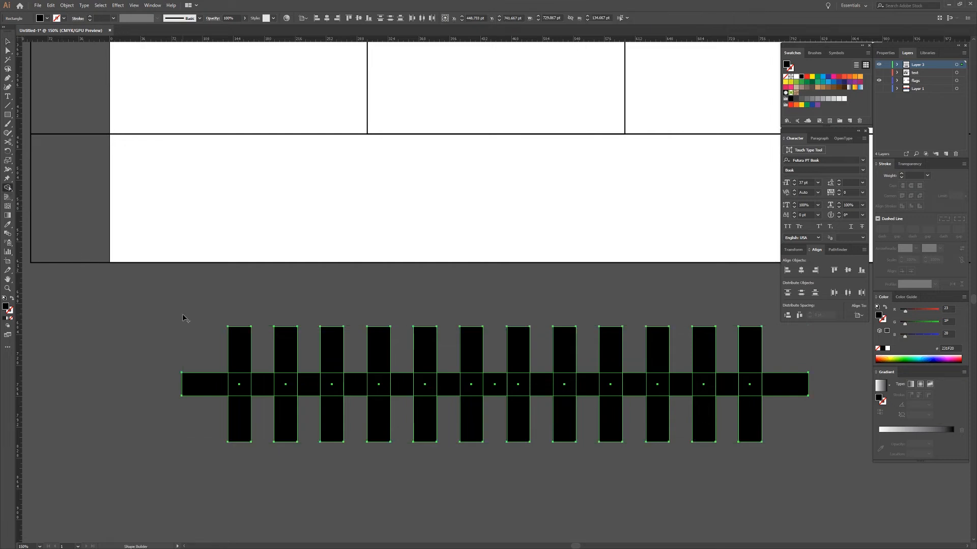
{"action": "left_click", "coordinate": [385, 392]}
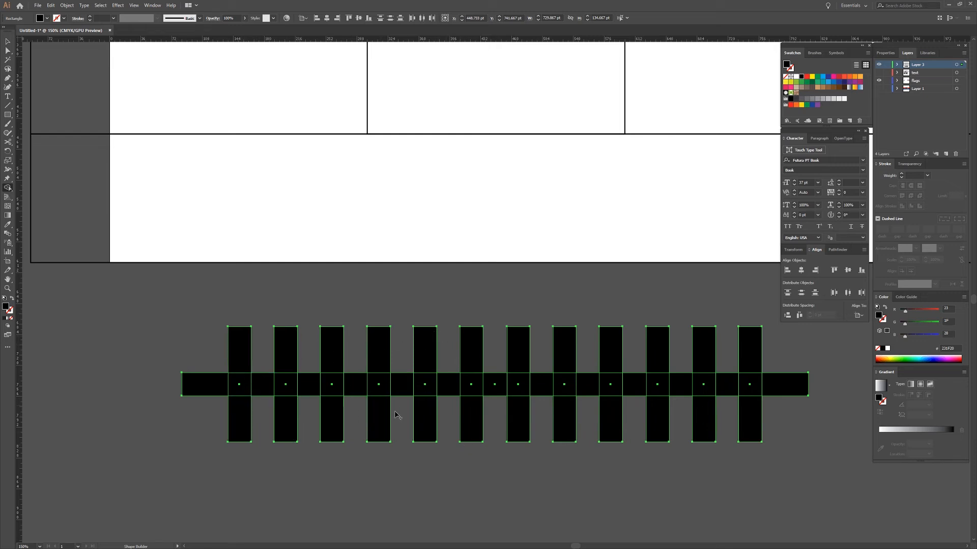
{"action": "left_click", "coordinate": [422, 390]}
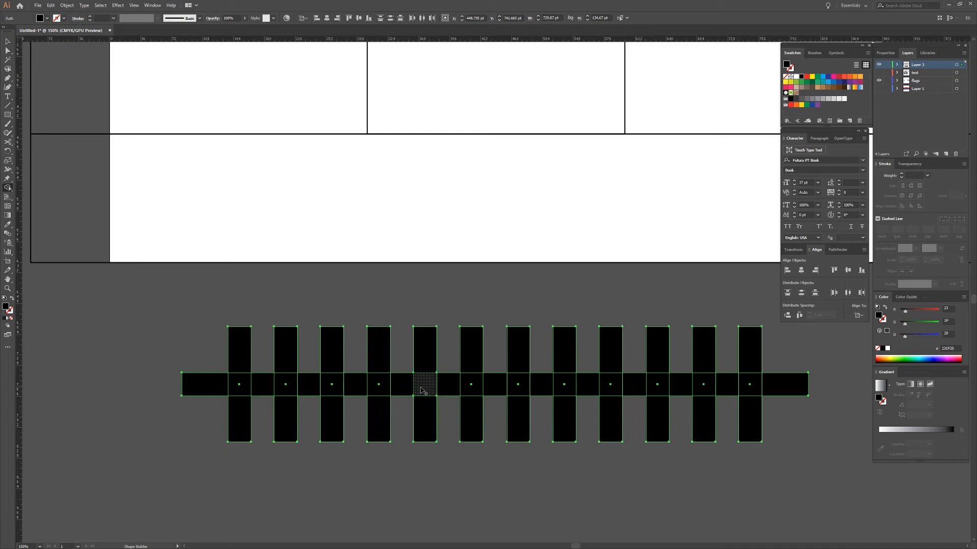
{"action": "left_click", "coordinate": [518, 385]}
{"action": "left_click", "coordinate": [610, 385]}
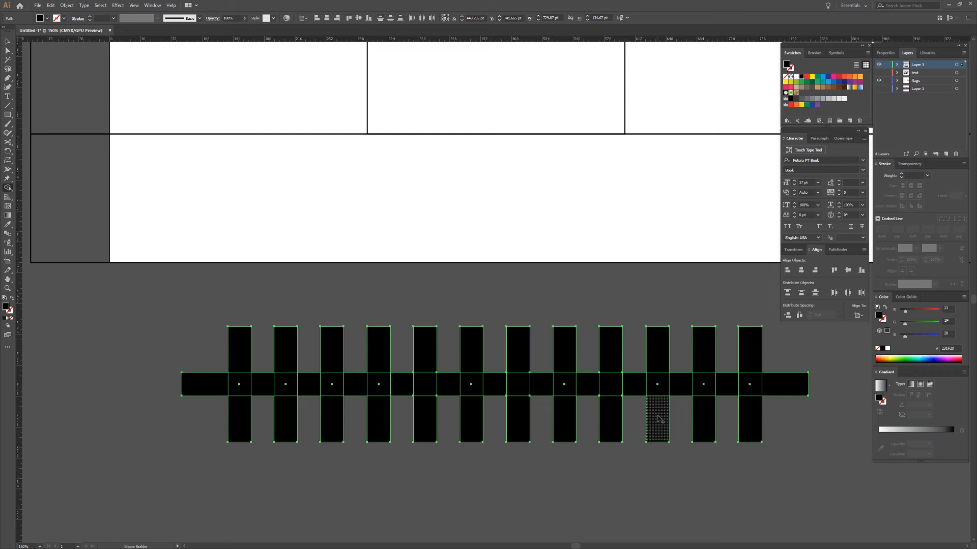
{"action": "left_click", "coordinate": [656, 385]}
{"action": "left_click", "coordinate": [703, 388]}
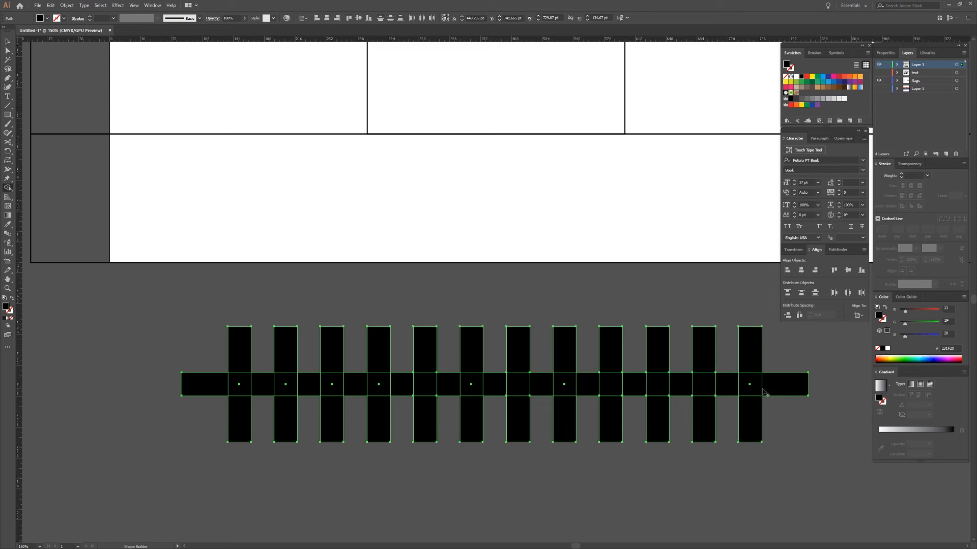
{"action": "left_click", "coordinate": [749, 390]}
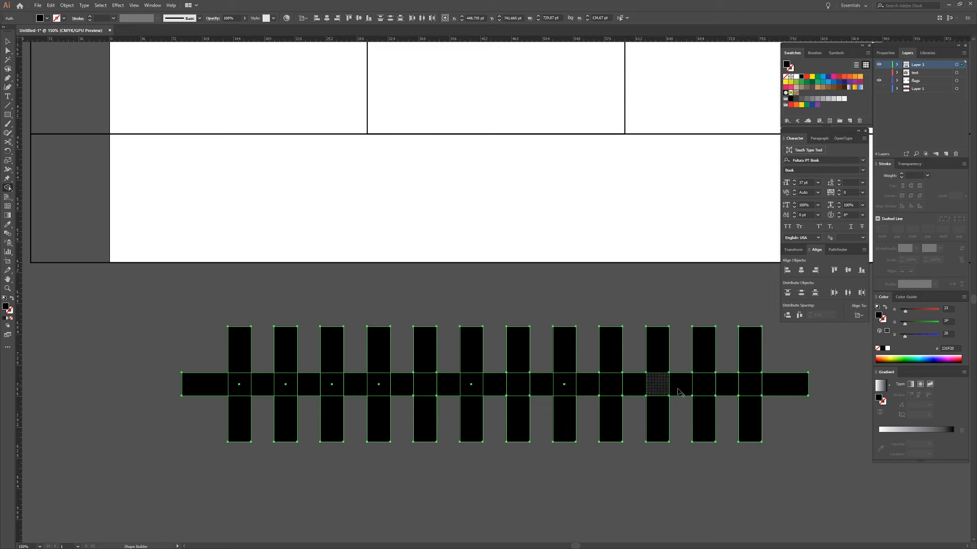
Step: Delete the horizontal bar pieces over the last five bars, including the split overlaps that cut gaps in bars nine to twelve
{"action": "left_click", "coordinate": [8, 41]}
{"action": "left_click", "coordinate": [793, 428]}
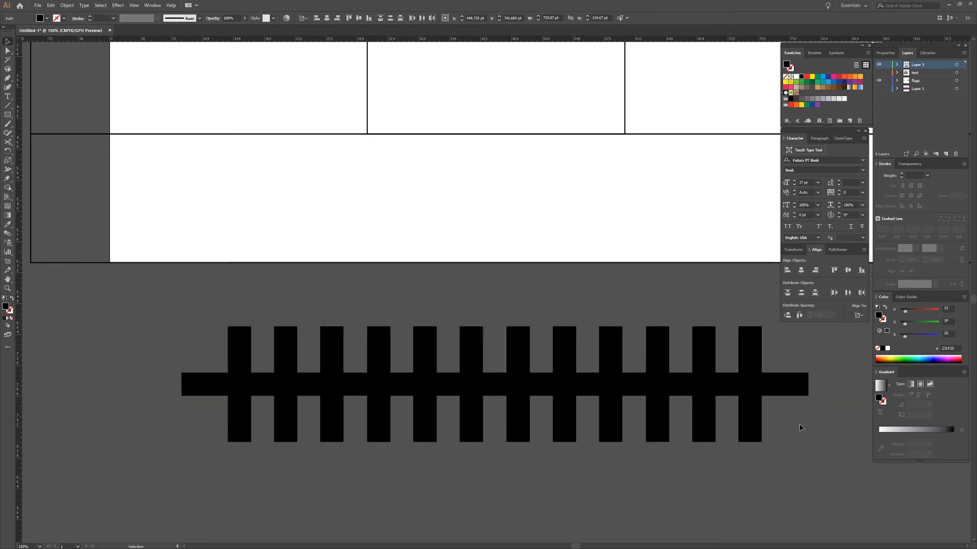
{"action": "left_click", "coordinate": [644, 382]}
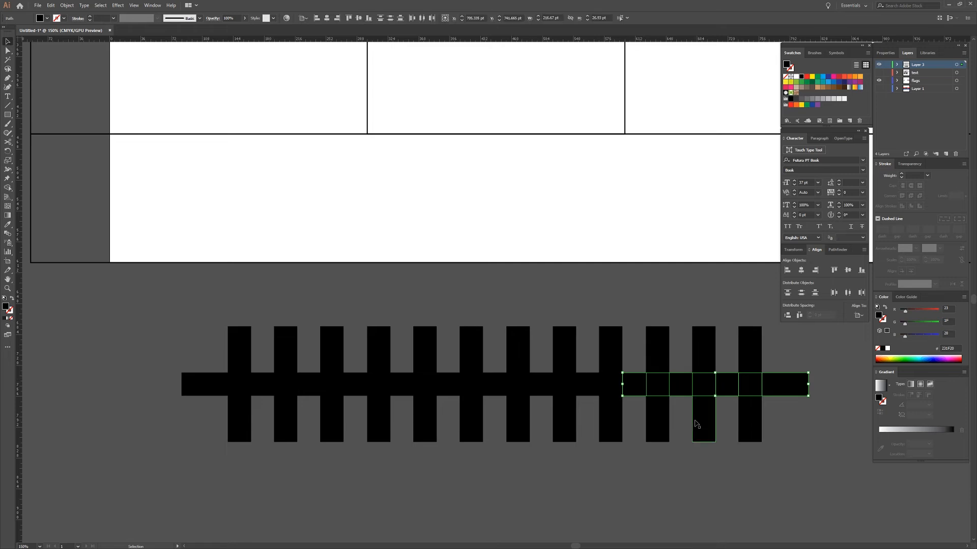
{"action": "key", "text": "Delete"}
{"action": "left_click", "coordinate": [609, 387]}
{"action": "key", "text": "Delete"}
{"action": "left_click", "coordinate": [585, 388]}
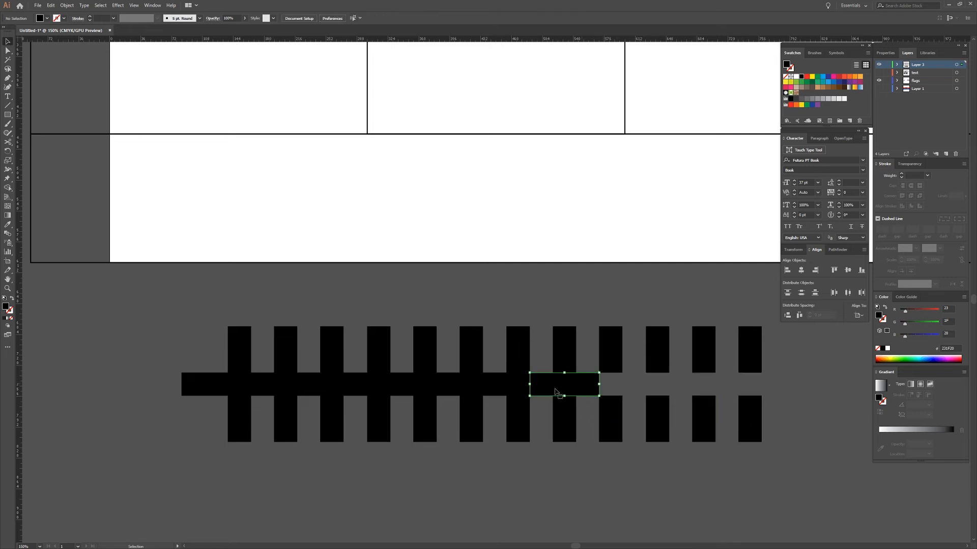
{"action": "key", "text": "Delete"}
Step: Delete the split overlaps in the fifth and seventh bars and the remaining horizontal bar pieces
{"action": "left_click", "coordinate": [514, 388]}
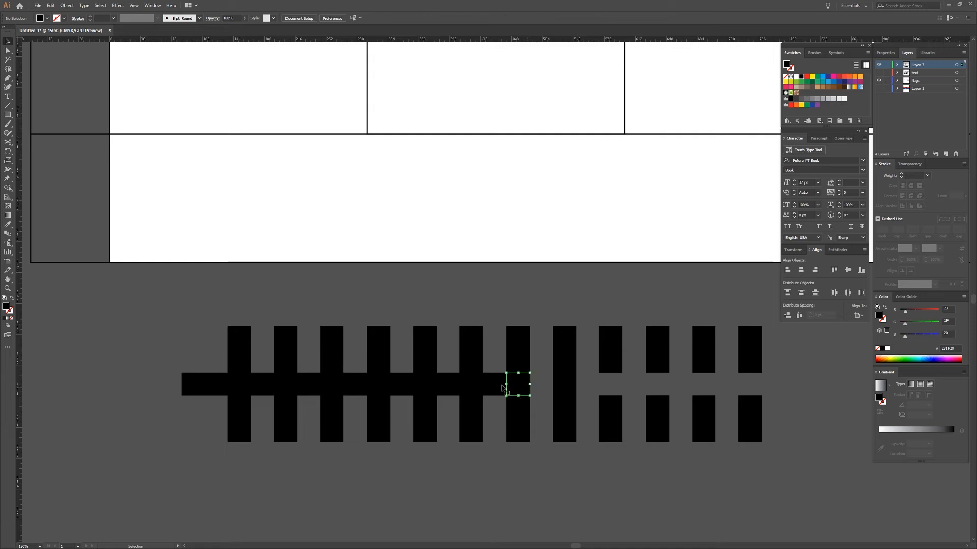
{"action": "key", "text": "Delete"}
{"action": "left_click", "coordinate": [496, 389]}
{"action": "key", "text": "Delete"}
{"action": "key", "text": "Delete"}
{"action": "left_click", "coordinate": [430, 385]}
{"action": "key", "text": "Delete"}
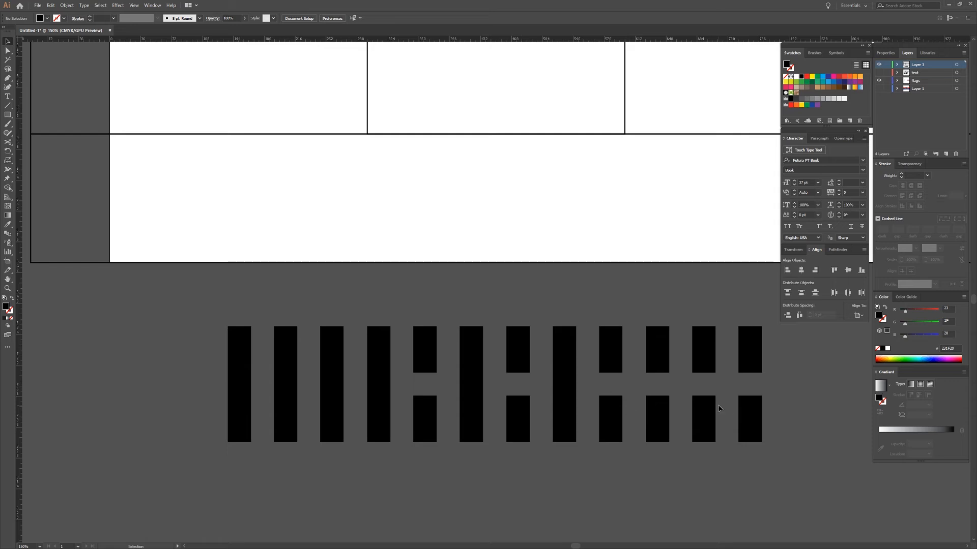
Step: Group the vertical bars in sets of three to form separate trigrams
{"action": "key", "text": "a"}
{"action": "left_click_drag", "start_coordinate": [348, 466], "coordinate": [225, 369]}
{"action": "key", "text": "v"}
{"action": "left_click", "coordinate": [468, 409]}
{"action": "left_click", "coordinate": [610, 351]}
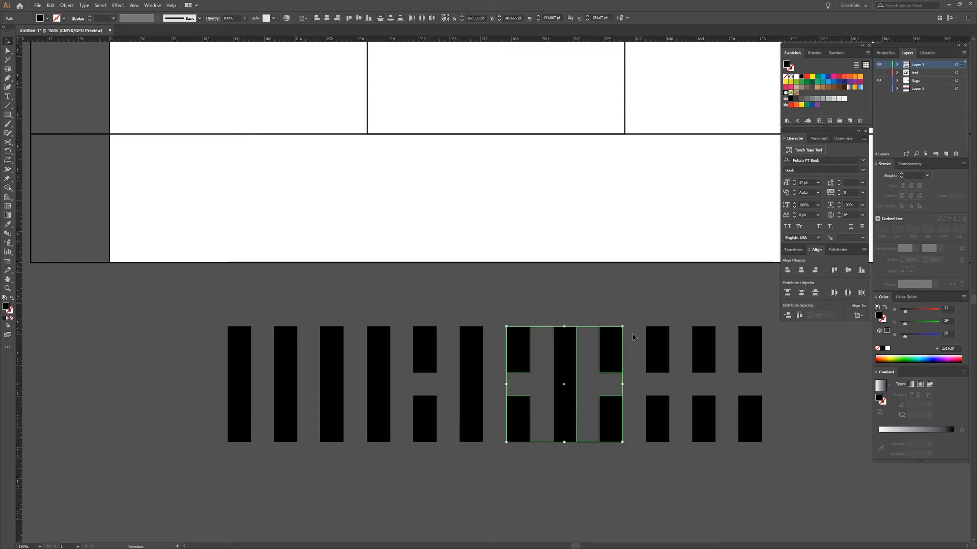
{"action": "left_click_drag", "start_coordinate": [643, 303], "coordinate": [807, 432]}
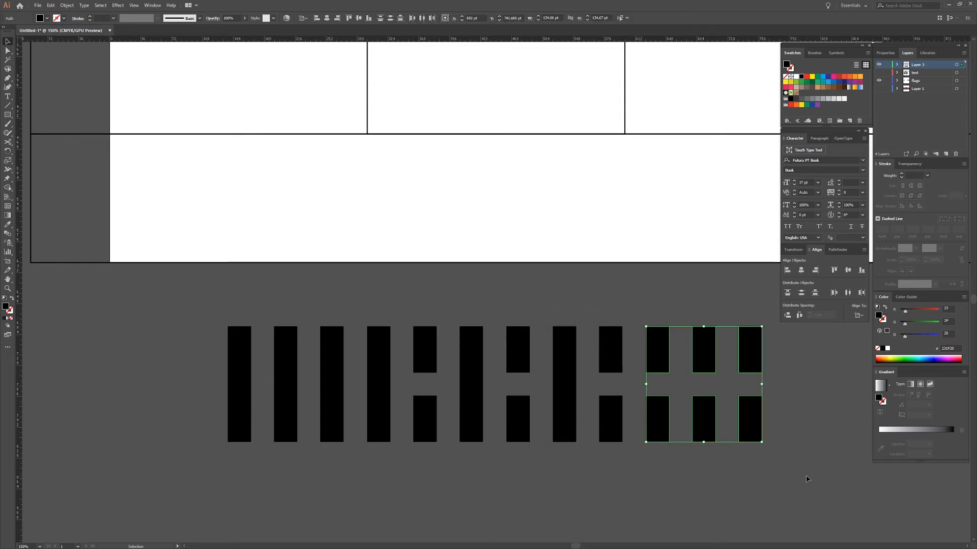
{"action": "left_click", "coordinate": [734, 467]}
Step: Move the second trigram directly below the first, and move the third trigram into the freed place beside the first
{"action": "scroll", "coordinate": [682, 402], "scroll_direction": "down", "scroll_amount": 1}
{"action": "left_click_drag", "start_coordinate": [677, 450], "coordinate": [595, 462]}
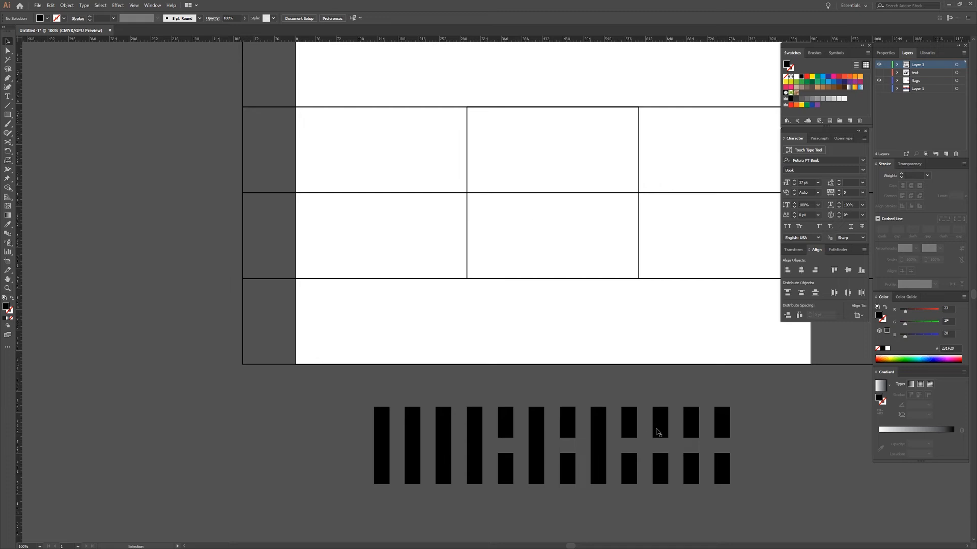
{"action": "left_click_drag", "start_coordinate": [534, 473], "coordinate": [504, 375]}
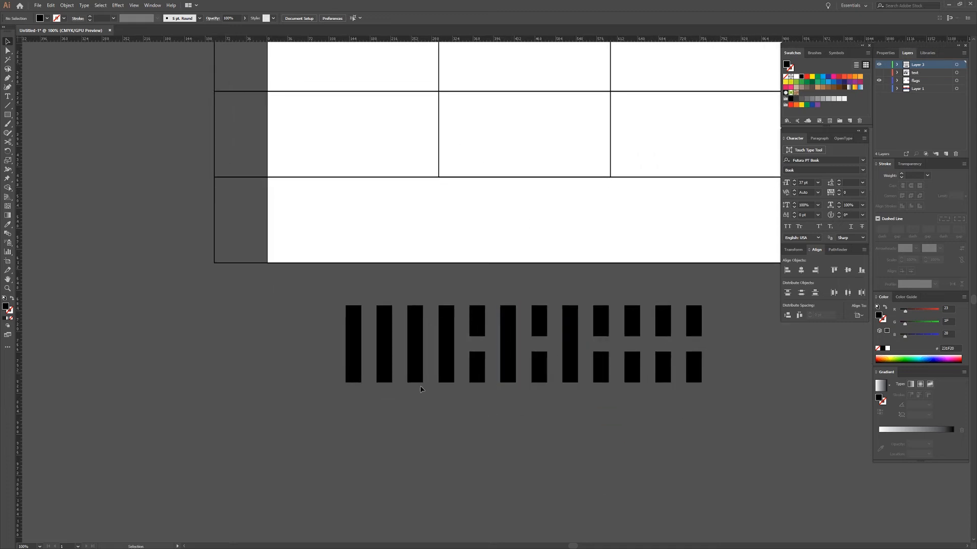
{"action": "scroll", "coordinate": [389, 323], "scroll_direction": "down", "scroll_amount": 1}
{"action": "left_click_drag", "start_coordinate": [364, 184], "coordinate": [502, 414]}
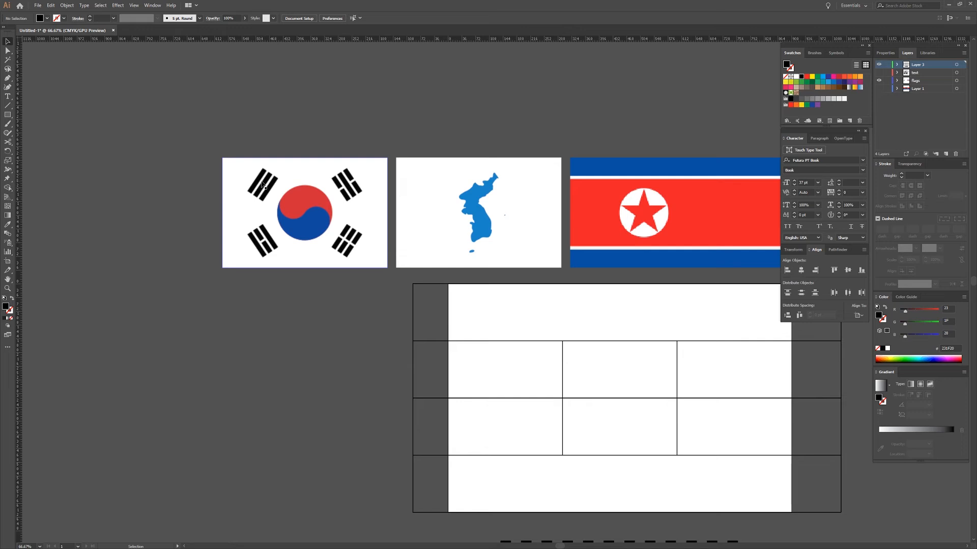
{"action": "left_click_drag", "start_coordinate": [631, 410], "coordinate": [569, 210]}
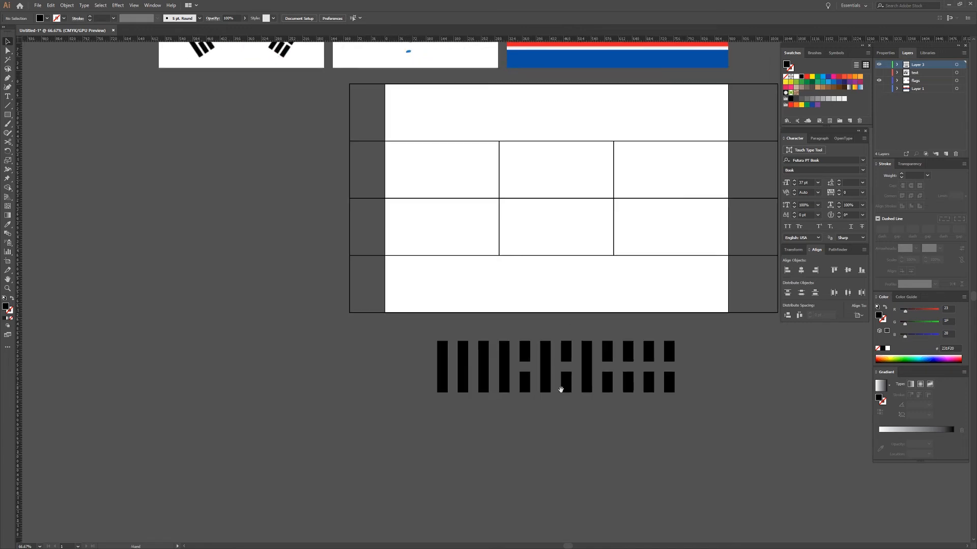
{"action": "left_click_drag", "start_coordinate": [535, 388], "coordinate": [474, 446]}
{"action": "left_click_drag", "start_coordinate": [587, 379], "coordinate": [525, 379]}
Step: Group the last three split bars and move them under the upper-right trigram to complete a two-by-two block
{"action": "left_click_drag", "start_coordinate": [630, 381], "coordinate": [509, 447]}
{"action": "key", "text": "ctrl+z"}
{"action": "left_click", "coordinate": [675, 365]}
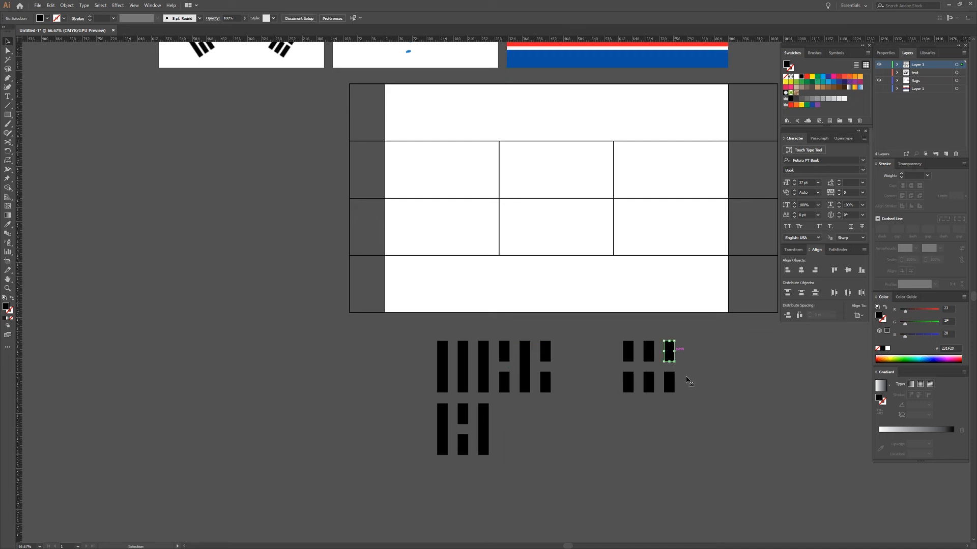
{"action": "left_click_drag", "start_coordinate": [613, 344], "coordinate": [703, 419]}
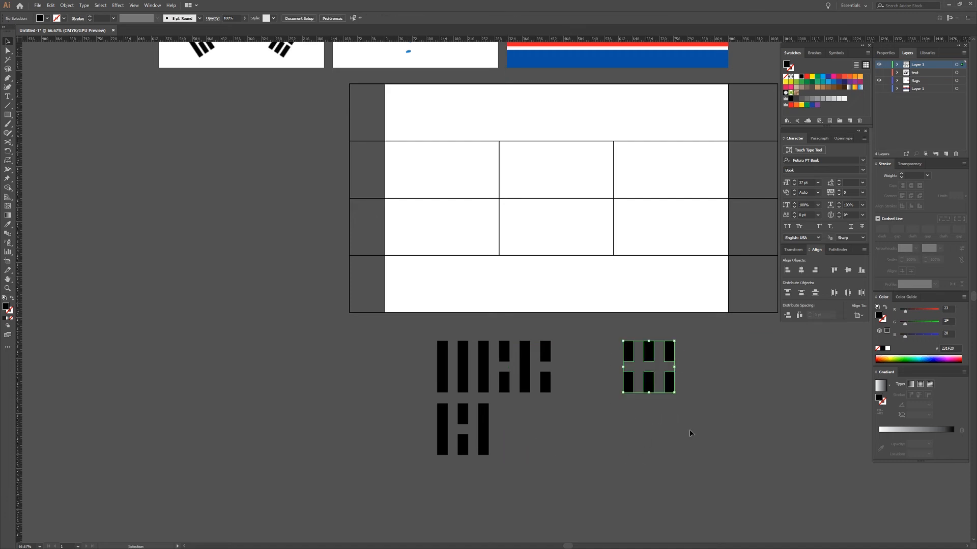
{"action": "scroll", "coordinate": [663, 386], "scroll_direction": "down", "scroll_amount": 5}
{"action": "scroll", "coordinate": [582, 338], "scroll_direction": "up", "scroll_amount": 5}
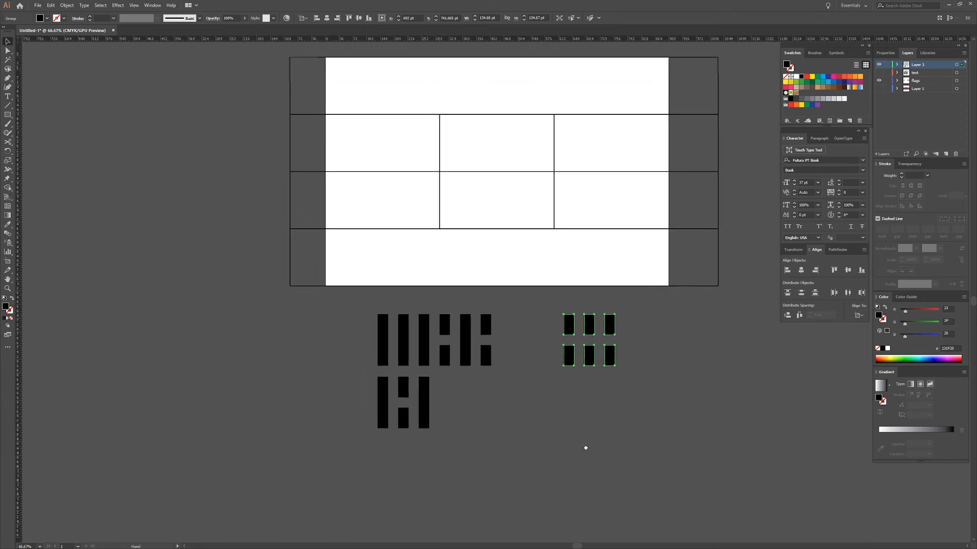
{"action": "left_click_drag", "start_coordinate": [588, 345], "coordinate": [451, 379]}
Step: Group all four trigrams together and move the block into the central square of the construction grid
{"action": "left_click", "coordinate": [553, 442]}
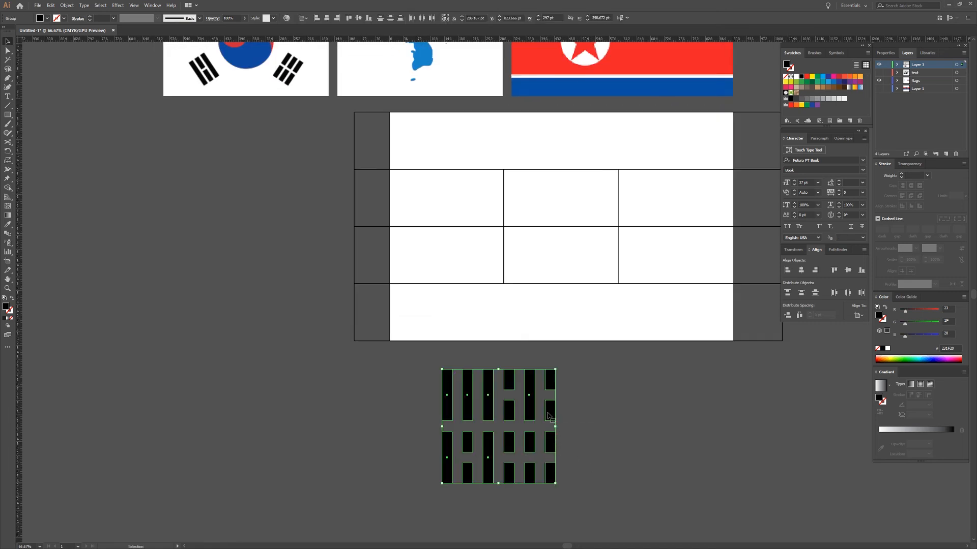
{"action": "key", "text": "ctrl+g"}
{"action": "left_click_drag", "start_coordinate": [547, 414], "coordinate": [612, 213]}
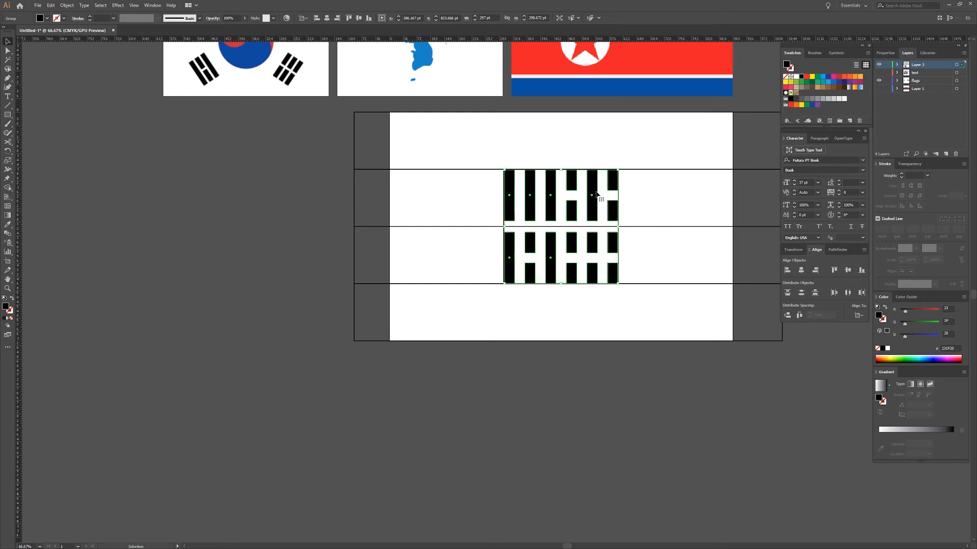
Step: Align the block's upper-left corner with the central square and enlarge the block to about 298 × 300 pt
{"action": "scroll", "coordinate": [583, 193], "scroll_direction": "up", "scroll_amount": 2}
{"action": "scroll", "coordinate": [429, 224], "scroll_direction": "up", "scroll_amount": 1}
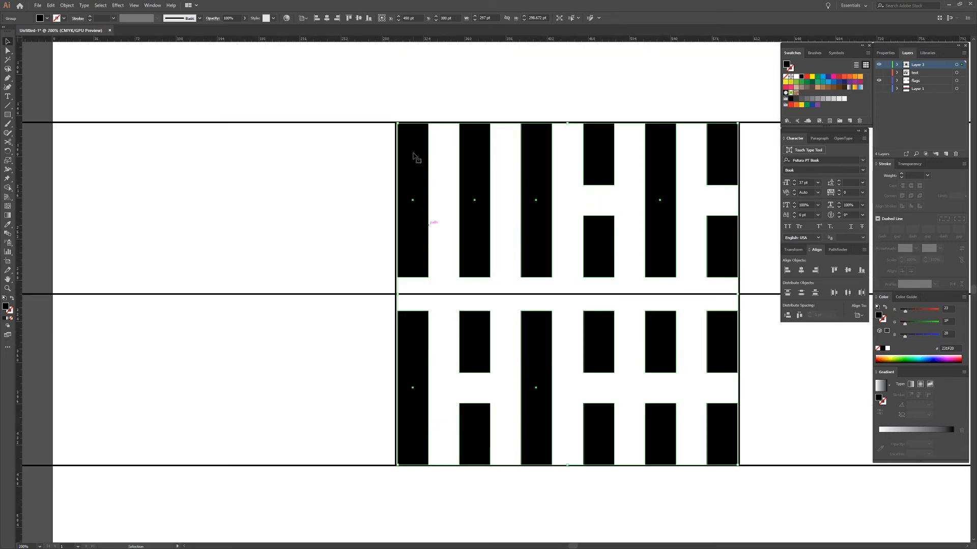
{"action": "scroll", "coordinate": [427, 219], "scroll_direction": "up", "scroll_amount": 2}
{"action": "scroll", "coordinate": [414, 181], "scroll_direction": "up", "scroll_amount": 2}
{"action": "left_click_drag", "start_coordinate": [429, 221], "coordinate": [427, 219]}
{"action": "left_click_drag", "start_coordinate": [718, 438], "coordinate": [545, 190]}
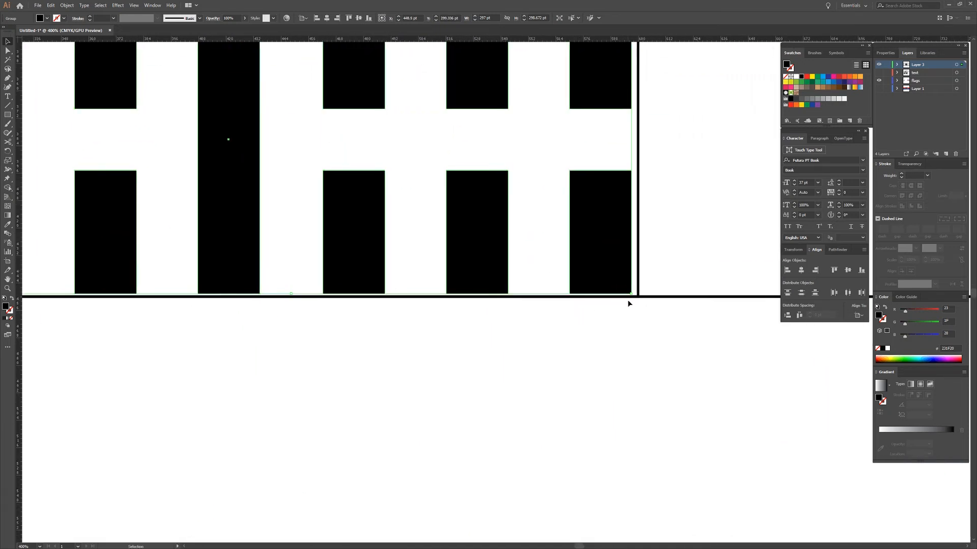
{"action": "left_click_drag", "start_coordinate": [631, 294], "coordinate": [635, 298]}
{"action": "key", "text": "ctrl+minus"}
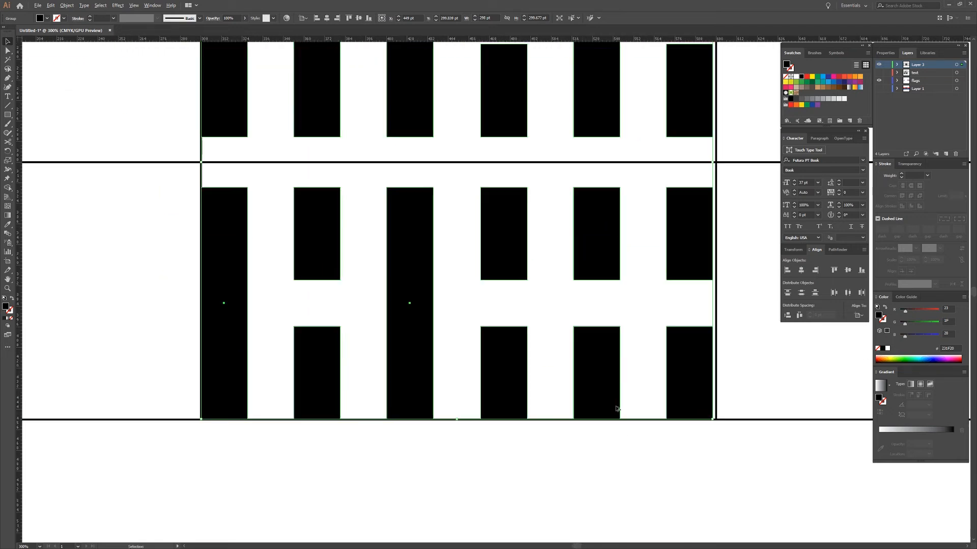
Step: Open the grouped trigram block in isolation mode
{"action": "left_click_drag", "start_coordinate": [512, 294], "coordinate": [491, 357]}
{"action": "double_click", "coordinate": [577, 312]}
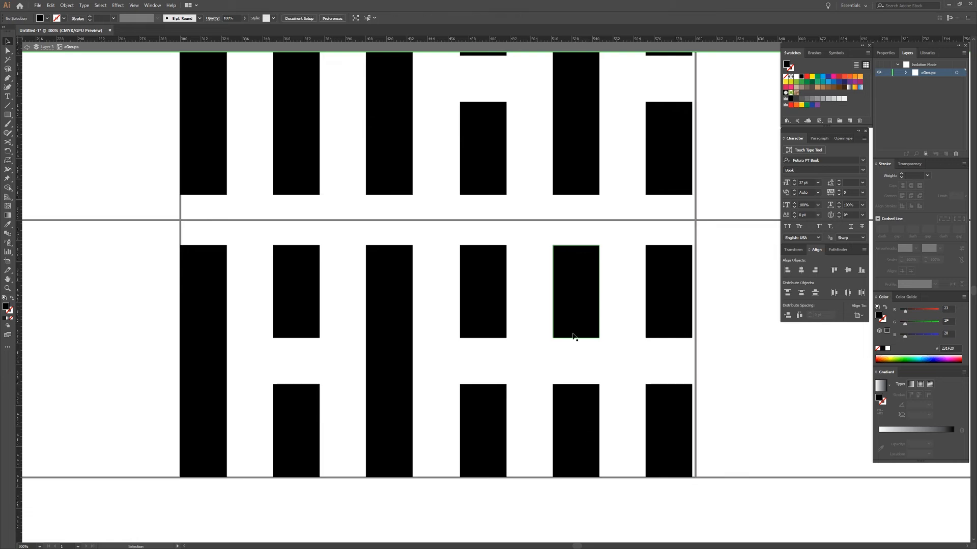
Step: Try to shift the two right-hand trigrams outward to the edge of the central grid square
{"action": "scroll", "coordinate": [568, 315], "scroll_direction": "down", "scroll_amount": 1}
{"action": "left_click_drag", "start_coordinate": [664, 297], "coordinate": [653, 234]}
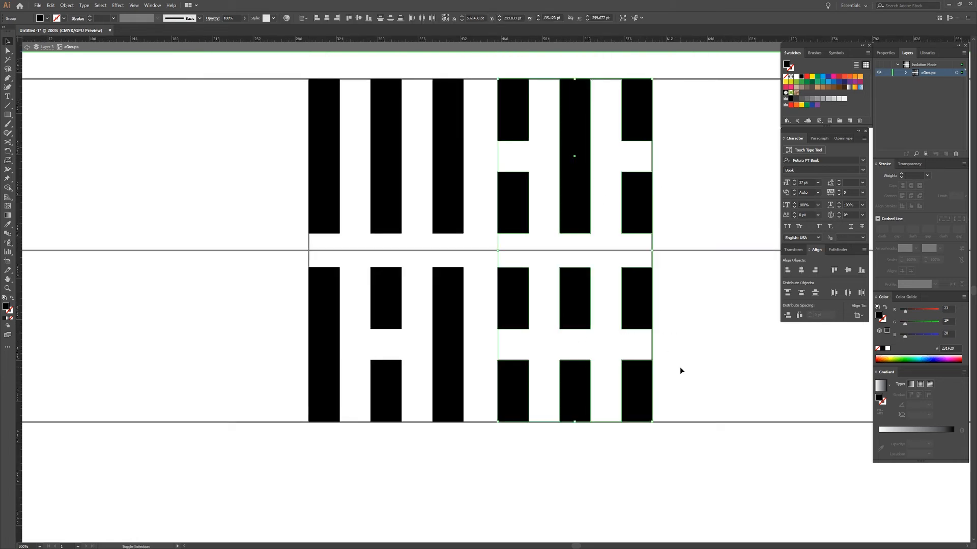
{"action": "key", "text": "ctrl+z"}
{"action": "key", "text": "ctrl+z"}
Step: Nudge the two lower trigrams up slightly and scale all four to about 300 × 300 pt, filling the central square
{"action": "left_click", "coordinate": [379, 304]}
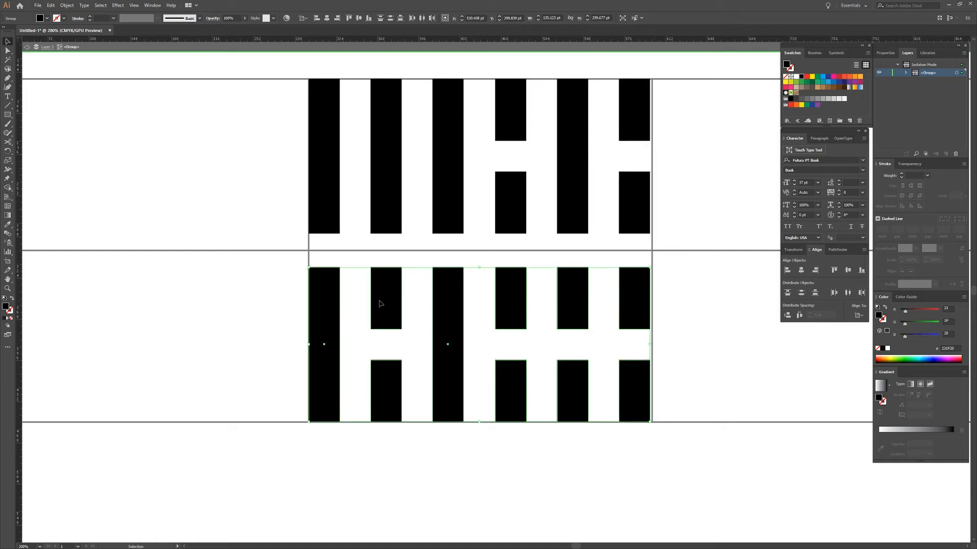
{"action": "key", "text": "Up"}
{"action": "key", "text": "Up"}
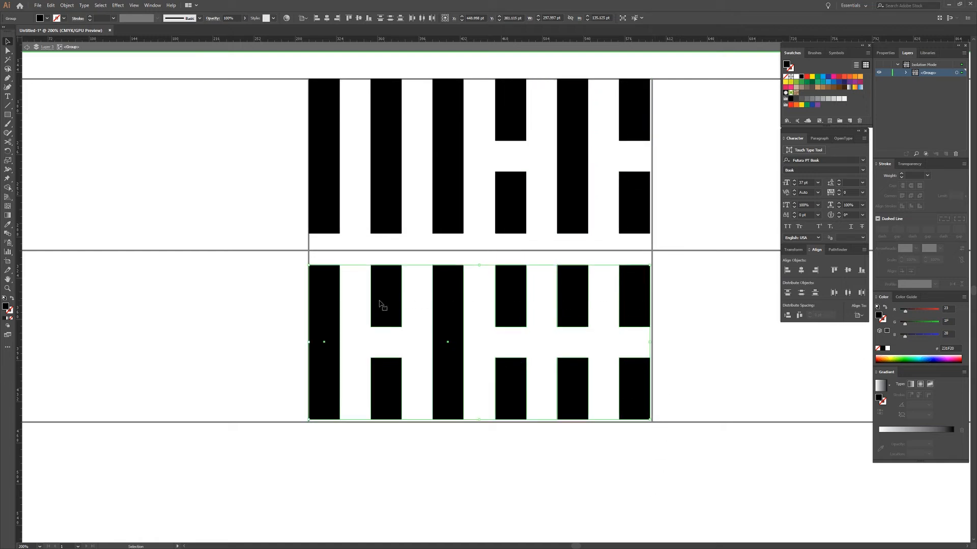
{"action": "left_click_drag", "start_coordinate": [701, 437], "coordinate": [390, 187]}
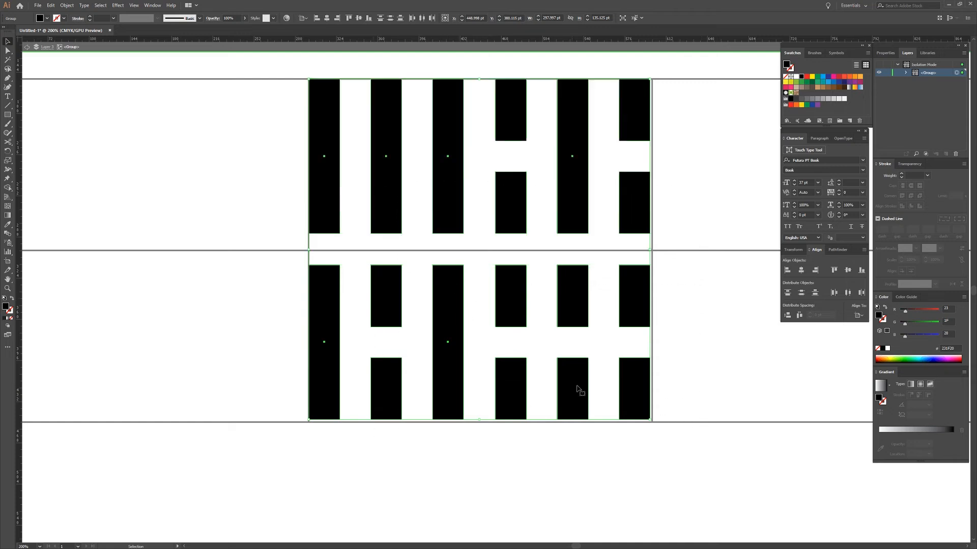
{"action": "mouse_move", "coordinate": [650, 420]}
{"action": "left_mouse_down"}
{"action": "mouse_move", "coordinate": [633, 397]}
{"action": "mouse_move", "coordinate": [653, 422]}
{"action": "left_mouse_up"}
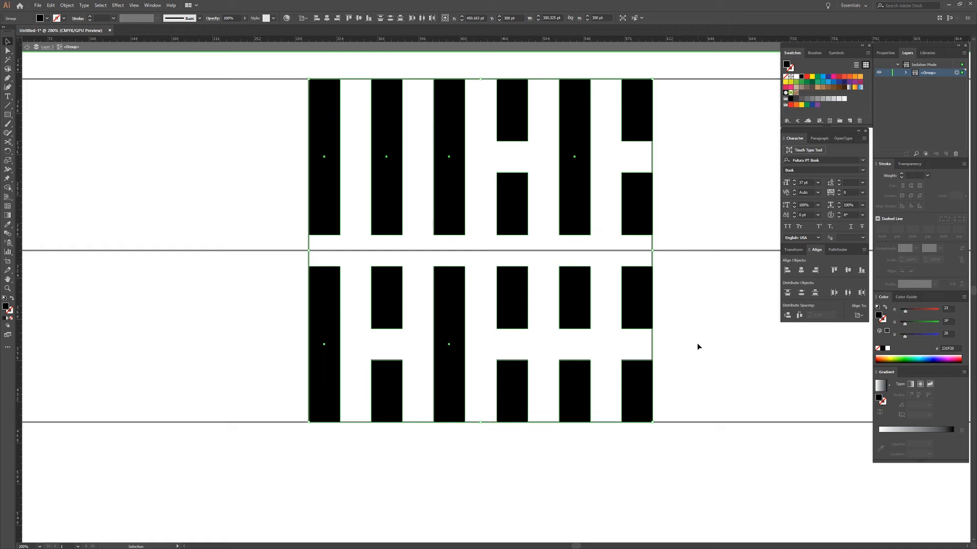
{"action": "left_click", "coordinate": [626, 445]}
{"action": "key", "text": "ctrl+minus"}
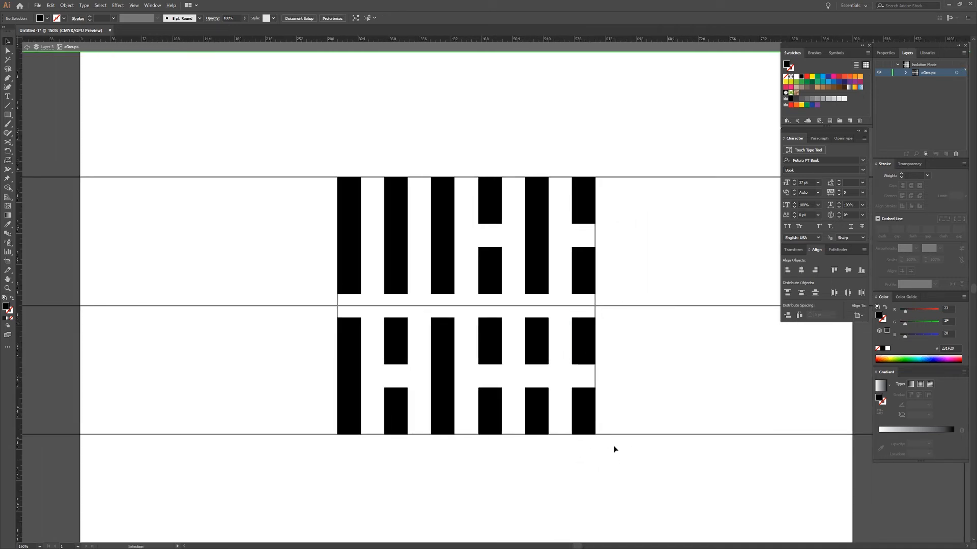
Step: Rotate the lower-left and upper-right trigrams 90° so their bars run horizontally, and leave isolation mode
{"action": "left_click", "coordinate": [453, 351]}
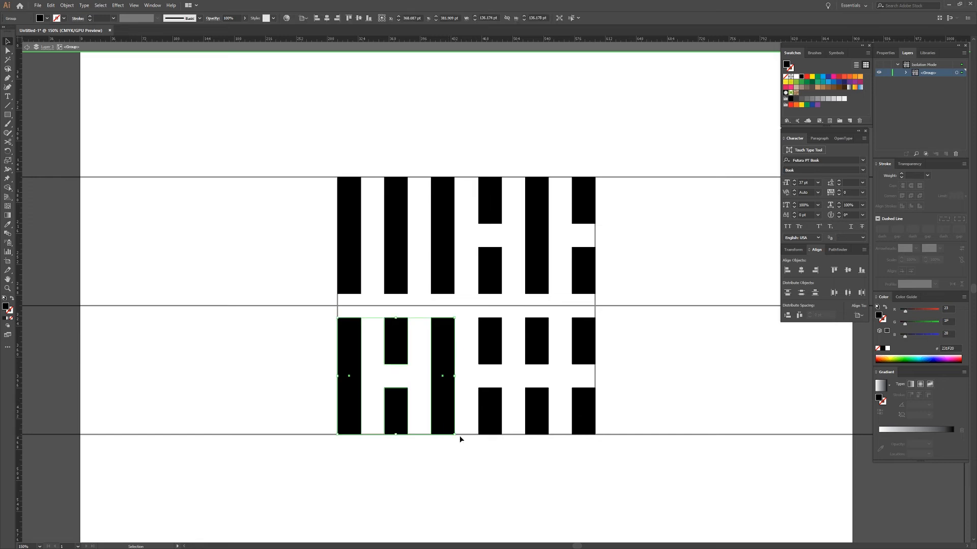
{"action": "left_click_drag", "start_coordinate": [458, 438], "coordinate": [534, 364]}
{"action": "left_click", "coordinate": [546, 277]}
{"action": "left_click_drag", "start_coordinate": [598, 294], "coordinate": [636, 159]}
{"action": "left_click", "coordinate": [549, 459]}
{"action": "scroll", "coordinate": [559, 450], "scroll_direction": "down", "scroll_amount": 1}
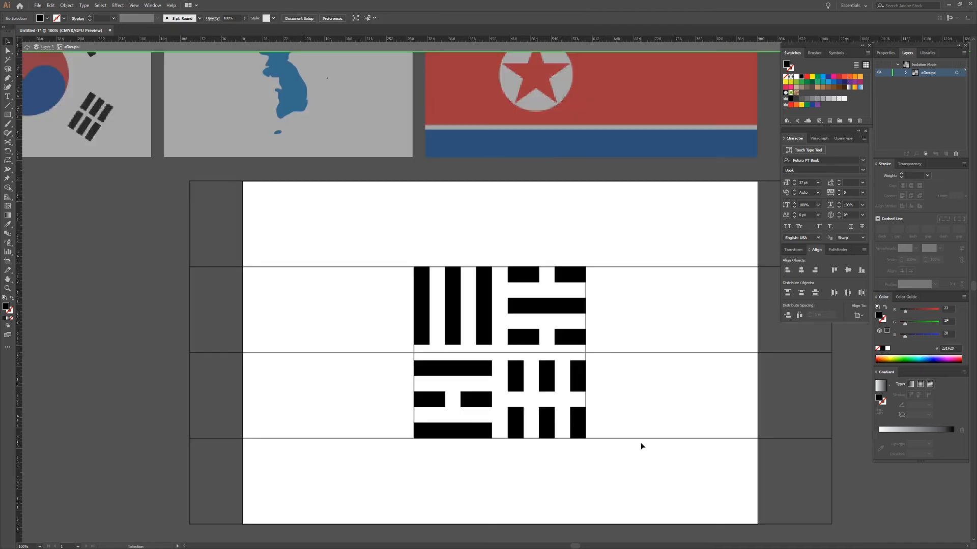
{"action": "double_click", "coordinate": [638, 459]}
{"action": "left_click_drag", "start_coordinate": [642, 434], "coordinate": [597, 415]}
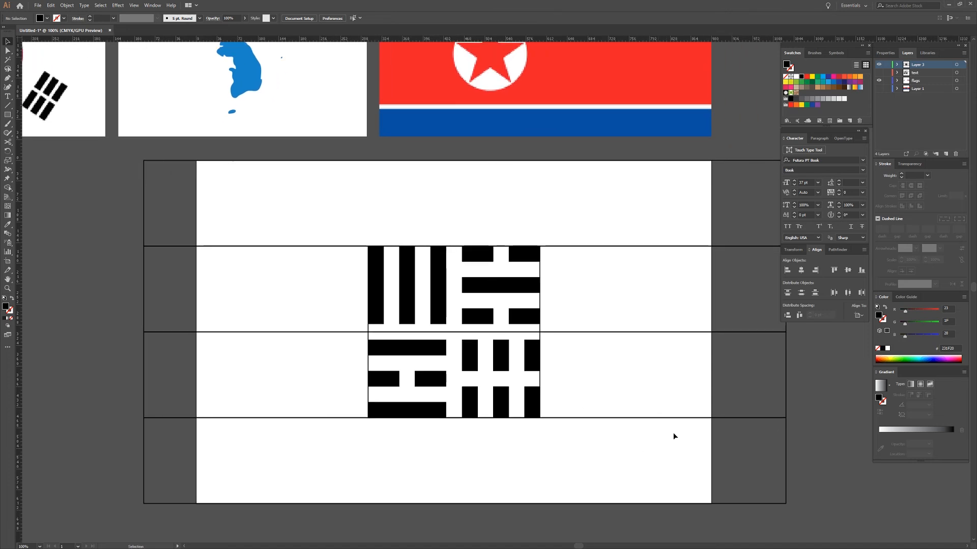
Step: Draw a rectangle about 273 × 136 pt from near the upper-right trigram to the artboard's right edge, matching the trigram's height
{"action": "key", "text": "space"}
{"action": "left_click_drag", "start_coordinate": [473, 291], "coordinate": [476, 309]}
{"action": "scroll", "coordinate": [533, 316], "scroll_direction": "down", "scroll_amount": 1}
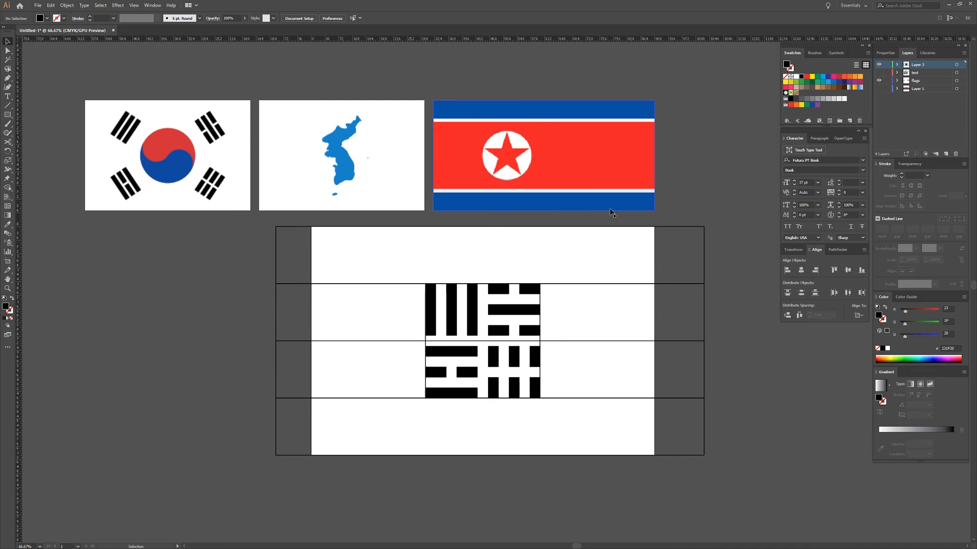
{"action": "key", "text": "m"}
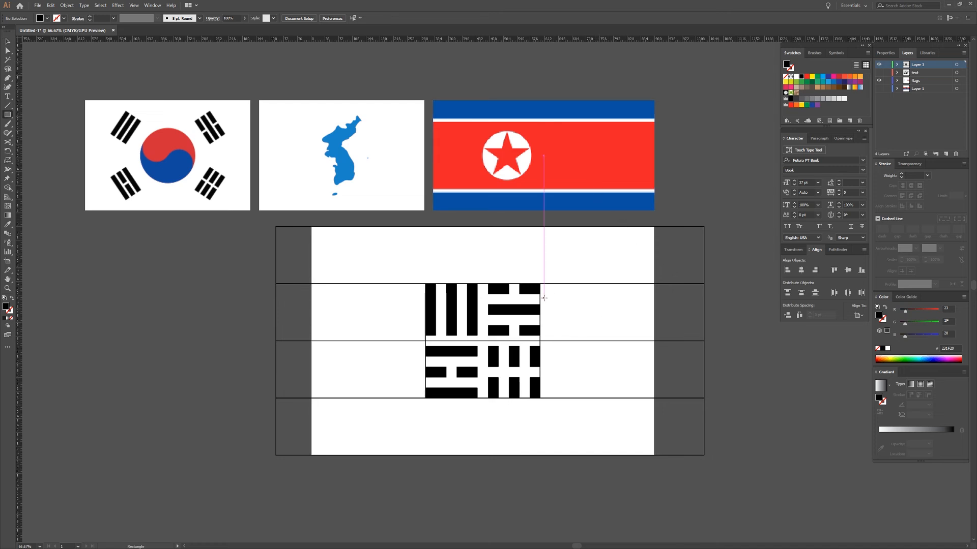
{"action": "left_click_drag", "start_coordinate": [550, 283], "coordinate": [654, 335]}
{"action": "left_click_drag", "start_coordinate": [654, 334], "coordinate": [654, 335]}
{"action": "key", "text": "v"}
{"action": "scroll", "coordinate": [596, 300], "scroll_direction": "up", "scroll_amount": 2}
{"action": "scroll", "coordinate": [596, 299], "scroll_direction": "up", "scroll_amount": 1}
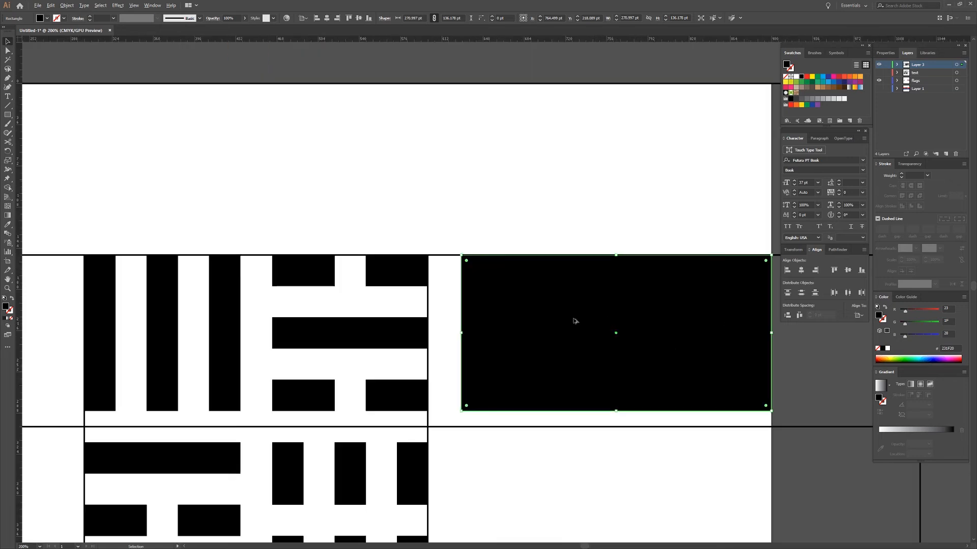
{"action": "left_click_drag", "start_coordinate": [462, 333], "coordinate": [458, 334]}
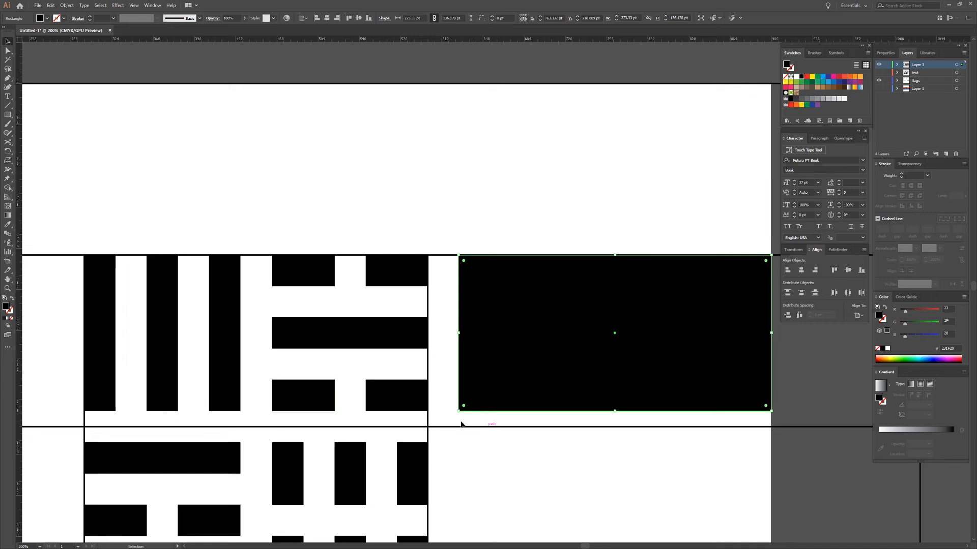
Step: Fill the rectangle with the red sampled from the South Korean flag's central circle
{"action": "scroll", "coordinate": [465, 425], "scroll_direction": "down", "scroll_amount": 2}
{"action": "left_click_drag", "start_coordinate": [371, 311], "coordinate": [495, 312]}
{"action": "left_click_drag", "start_coordinate": [302, 283], "coordinate": [384, 295]}
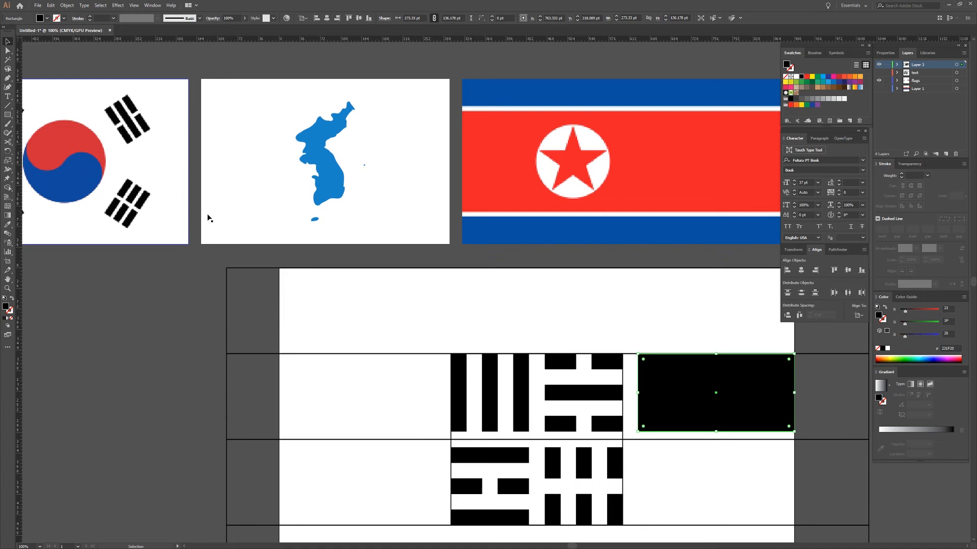
{"action": "key", "text": "i"}
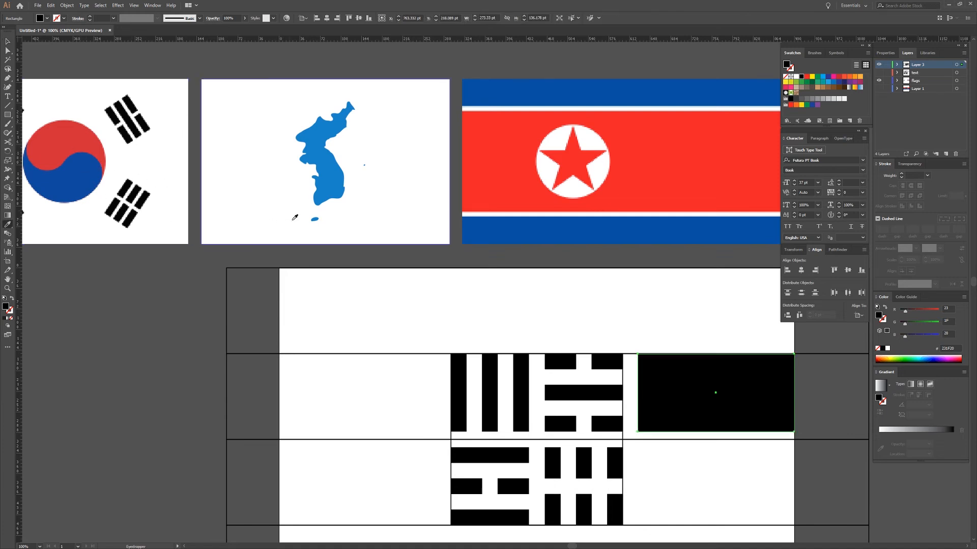
{"action": "left_click", "coordinate": [73, 140]}
{"action": "left_click_drag", "start_coordinate": [670, 414], "coordinate": [613, 361]}
Step: Copy the red rectangle to the artboard's left edge, and copy both rectangles down beside the lower trigrams
{"action": "key", "text": "v"}
{"action": "left_click_drag", "start_coordinate": [716, 358], "coordinate": [352, 336]}
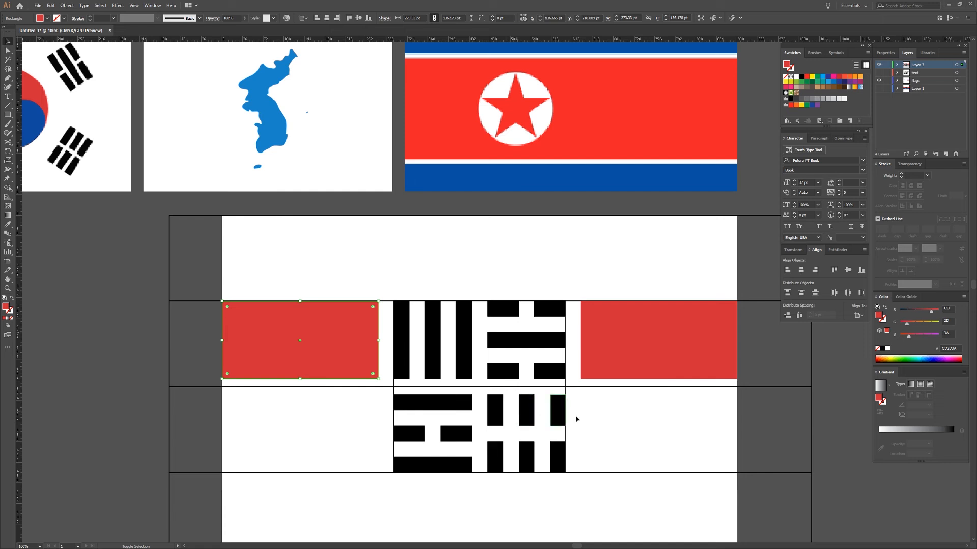
{"action": "left_click", "coordinate": [634, 366], "text": "shift"}
{"action": "left_click_drag", "start_coordinate": [642, 336], "coordinate": [656, 429]}
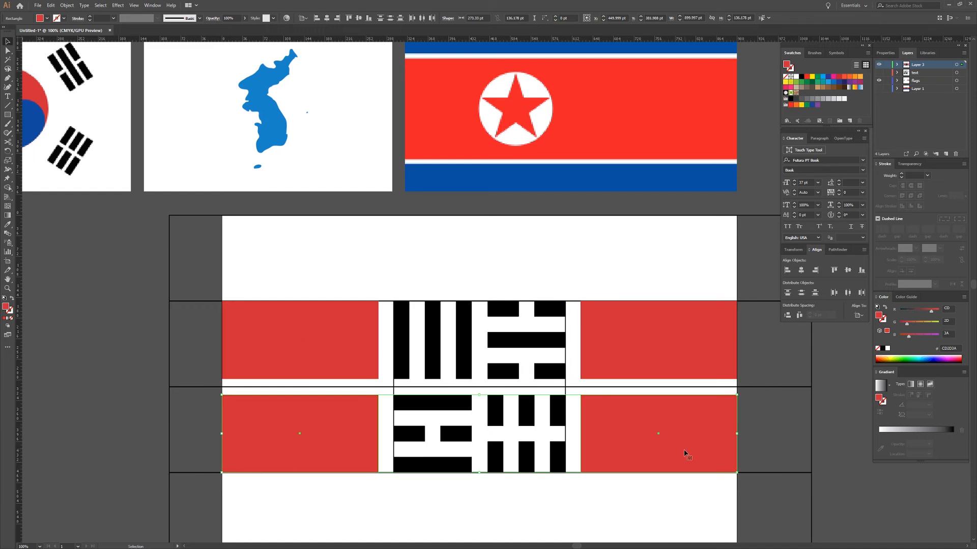
Step: Fill the two lower rectangles with the blue sampled from the South Korean flag's central circle
{"action": "key", "text": "i"}
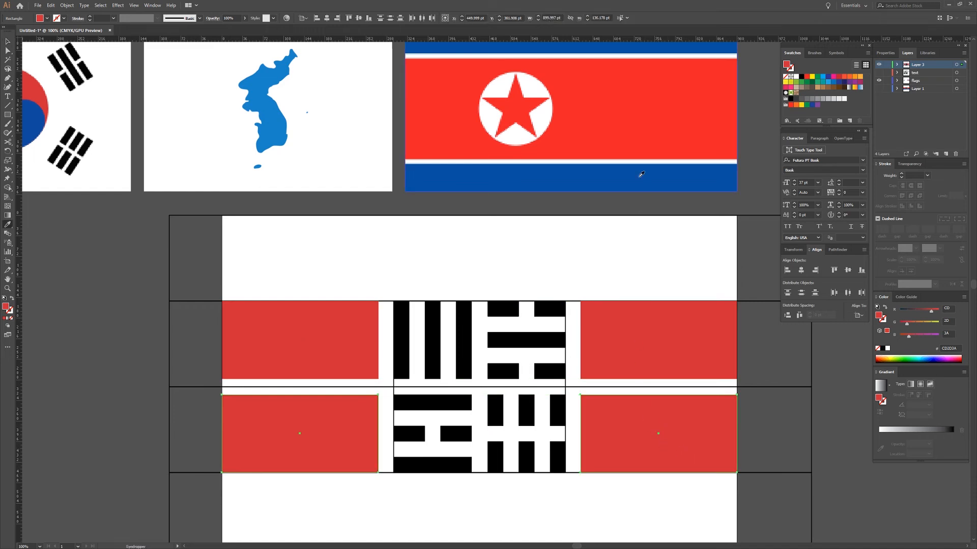
{"action": "left_click", "coordinate": [641, 175]}
{"action": "key", "text": "space"}
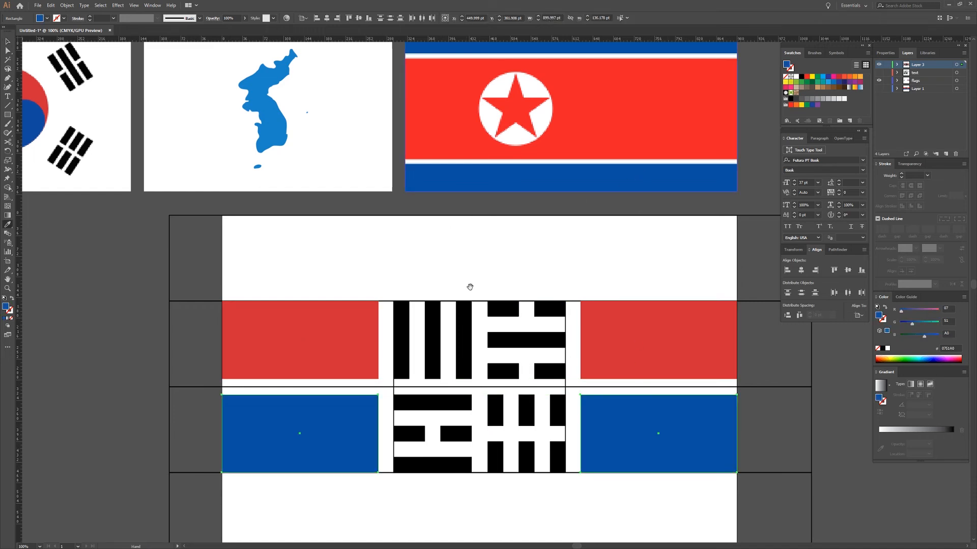
{"action": "left_click_drag", "start_coordinate": [470, 287], "coordinate": [642, 271]}
{"action": "left_click", "coordinate": [189, 108]}
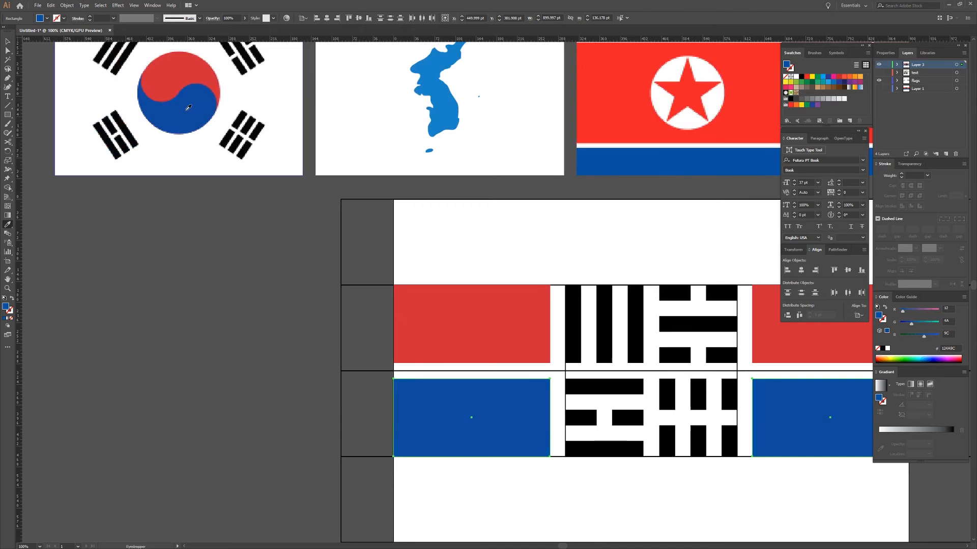
Step: Deselect the blue rectangles and delete the four-row construction grid that extends past both sides of the artboard
{"action": "key", "text": "v"}
{"action": "key", "text": "space"}
{"action": "left_click_drag", "start_coordinate": [684, 329], "coordinate": [542, 319]}
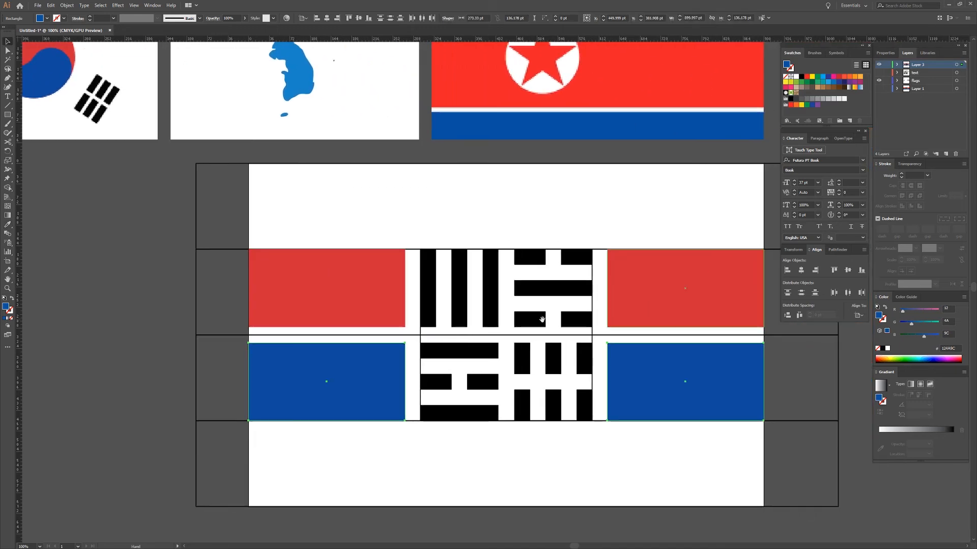
{"action": "left_click", "coordinate": [782, 429]}
{"action": "scroll", "coordinate": [782, 428], "scroll_direction": "down", "scroll_amount": 1}
{"action": "left_click_drag", "start_coordinate": [649, 467], "coordinate": [605, 445]}
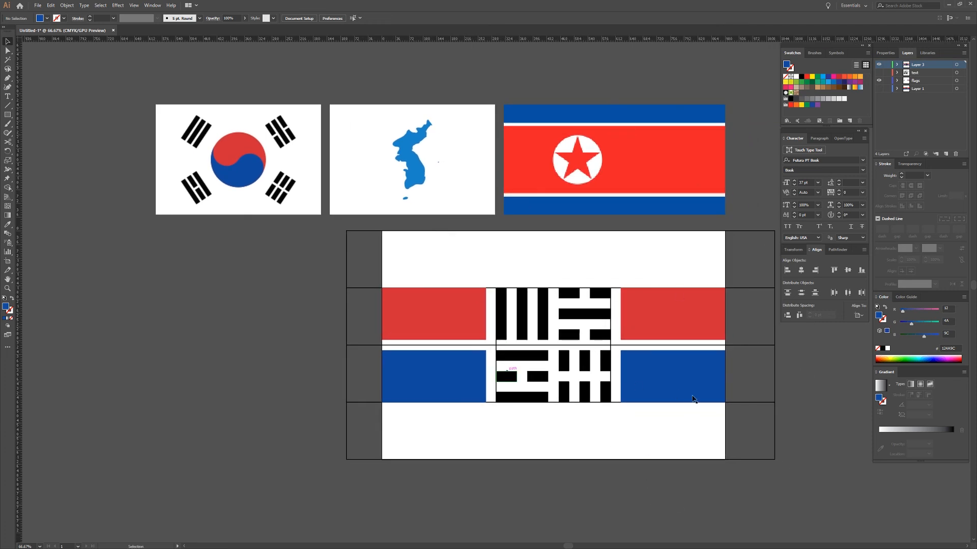
{"action": "key", "text": "ctrl"}
{"action": "left_click", "coordinate": [771, 380]}
{"action": "left_click", "coordinate": [778, 432]}
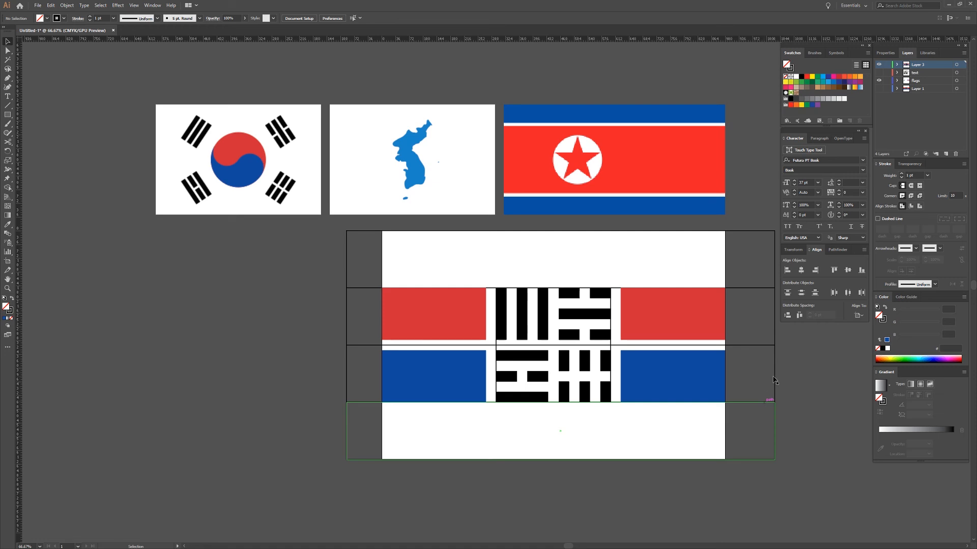
{"action": "left_click", "coordinate": [752, 318]}
{"action": "key", "text": "a"}
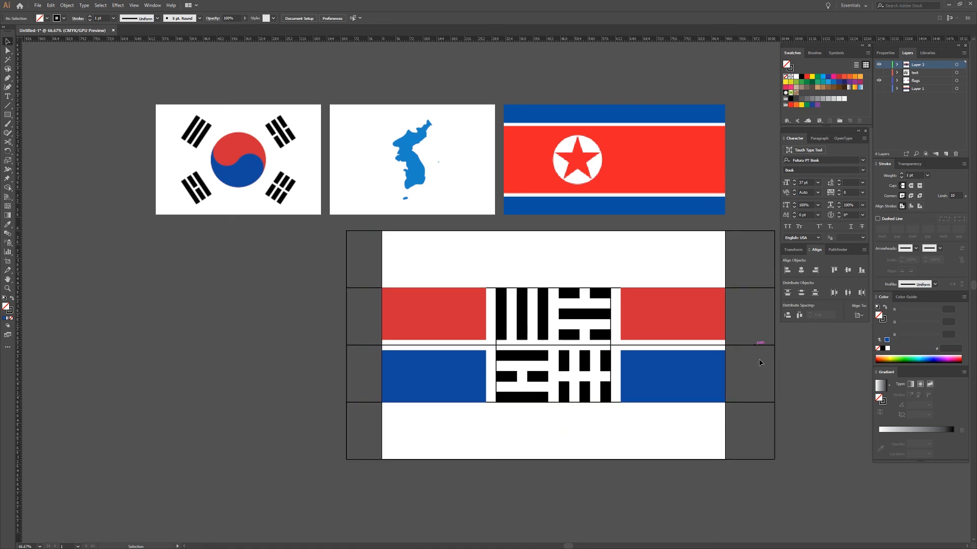
{"action": "key", "text": "v"}
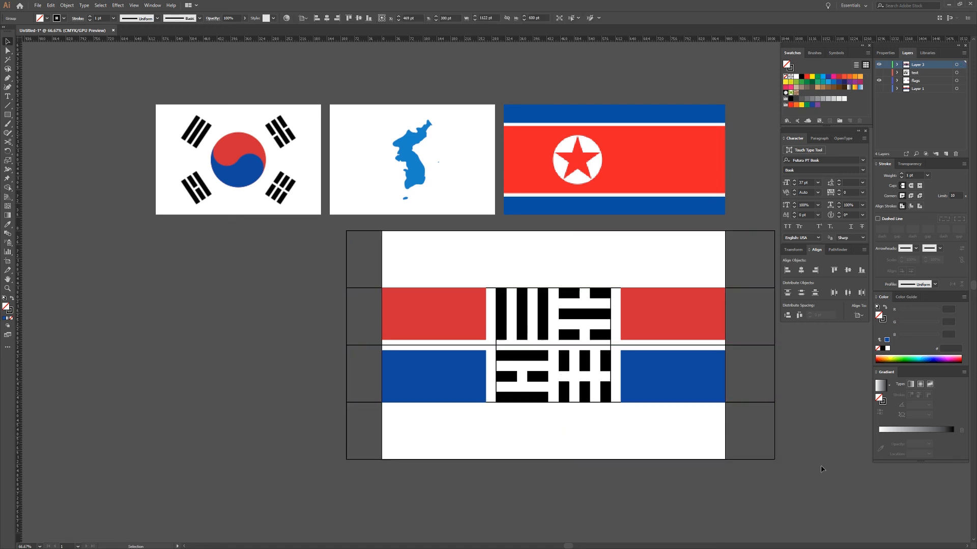
{"action": "left_click", "coordinate": [772, 423]}
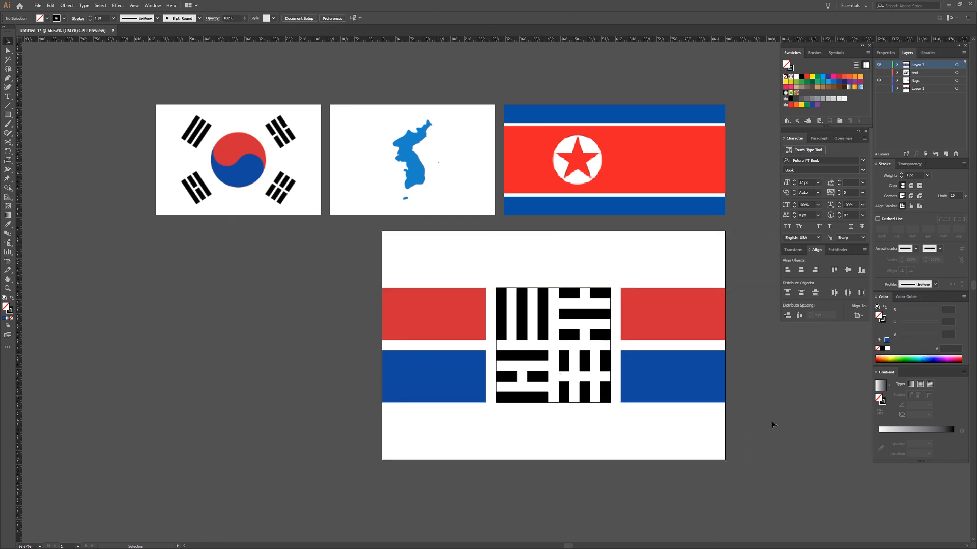
Step: Delete the square guide outline around the four central trigrams
{"action": "left_click", "coordinate": [611, 350]}
{"action": "left_click", "coordinate": [613, 345]}
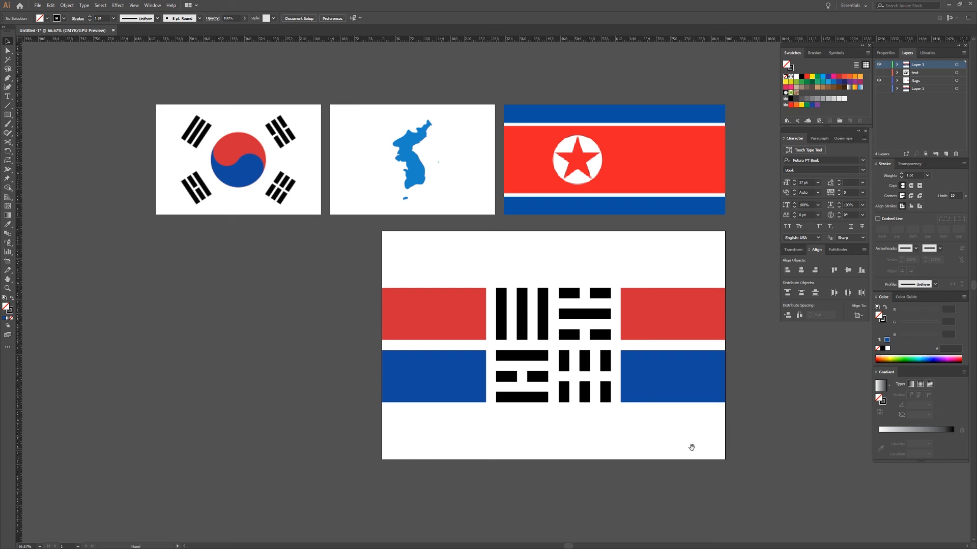
Step: Show the text layer to review the five principles of flag design against the new flag, and hide it again
{"action": "scroll", "coordinate": [689, 449], "scroll_direction": "right", "scroll_amount": 1}
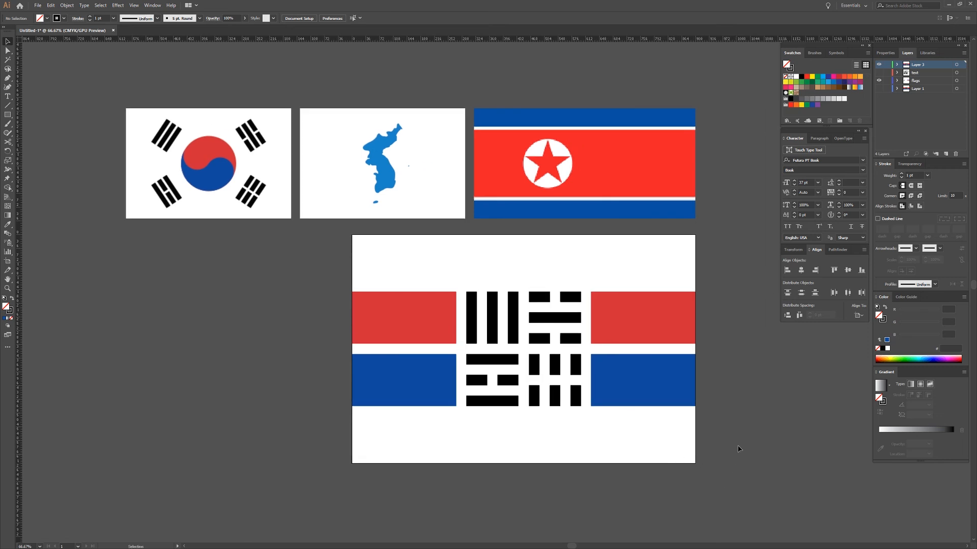
{"action": "left_click", "coordinate": [879, 73]}
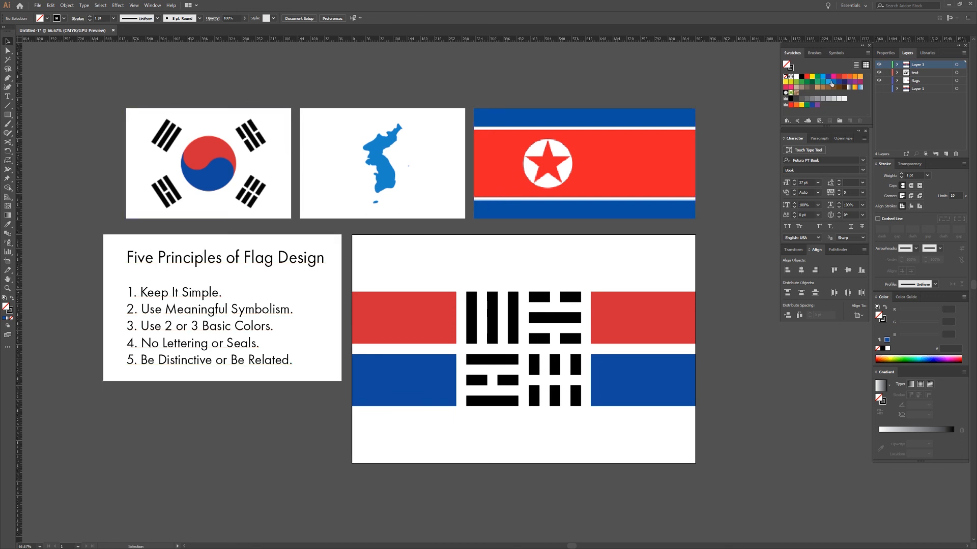
{"action": "left_click", "coordinate": [879, 73]}
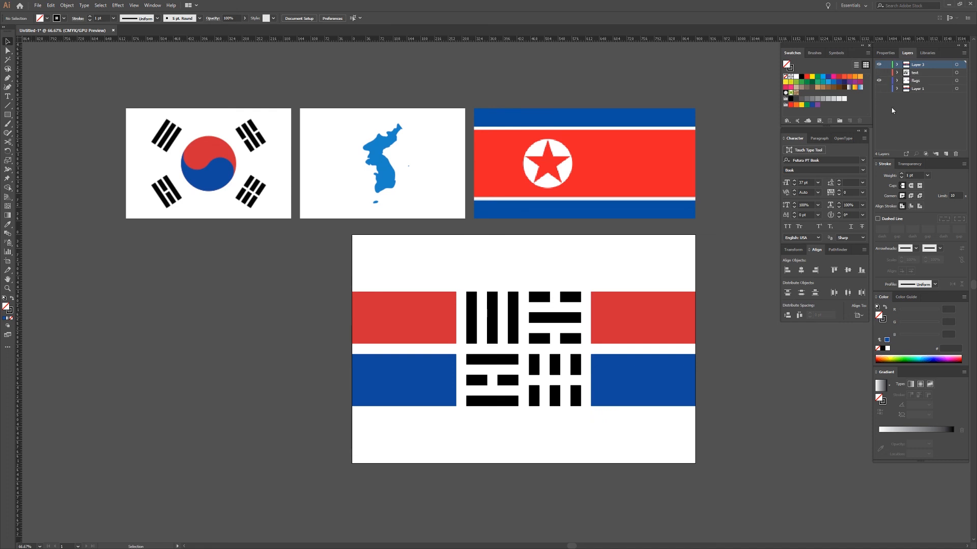
Step: Hide the flags layer and display the new flag alone, centered at 100% zoom
{"action": "left_click", "coordinate": [878, 82]}
{"action": "left_click_drag", "start_coordinate": [654, 299], "coordinate": [567, 223]}
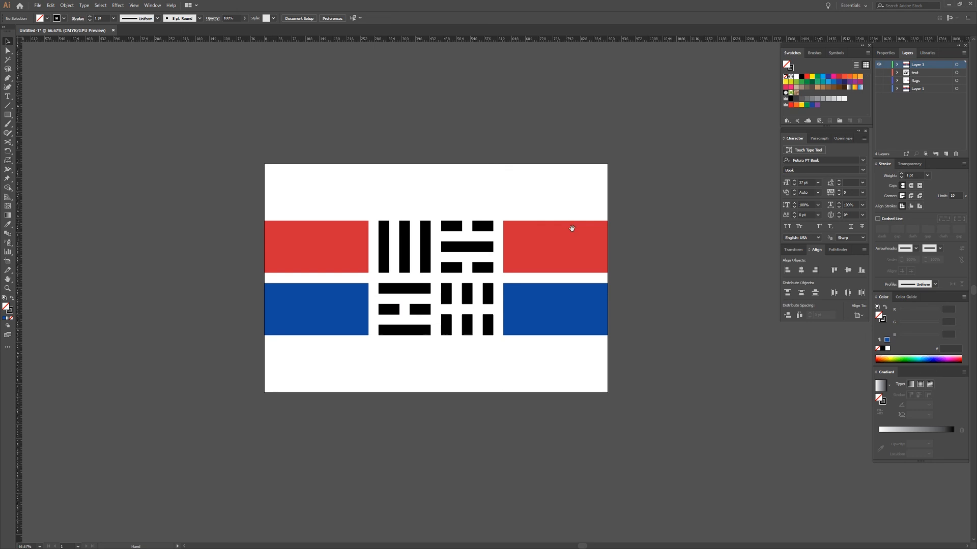
{"action": "key", "text": "ctrl+1"}
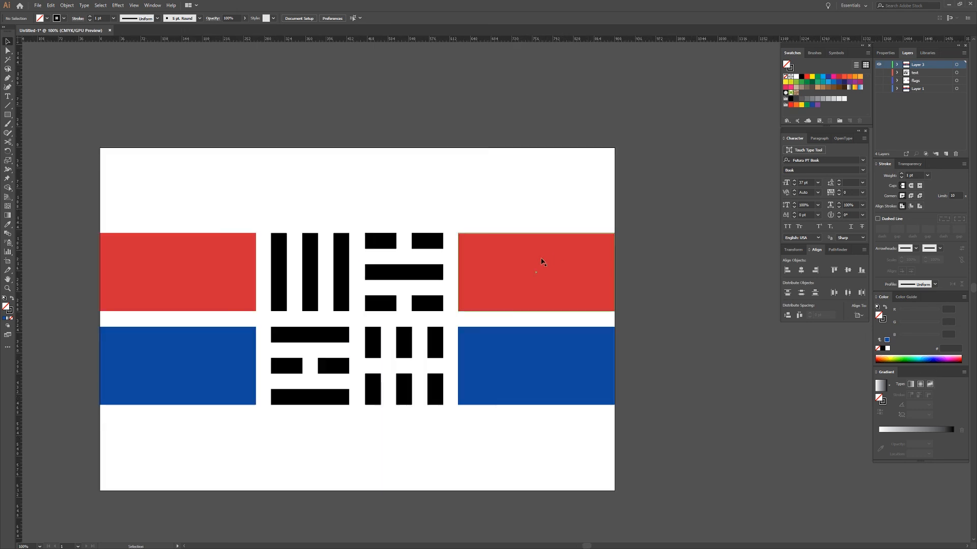
{"action": "left_click_drag", "start_coordinate": [574, 263], "coordinate": [627, 244]}
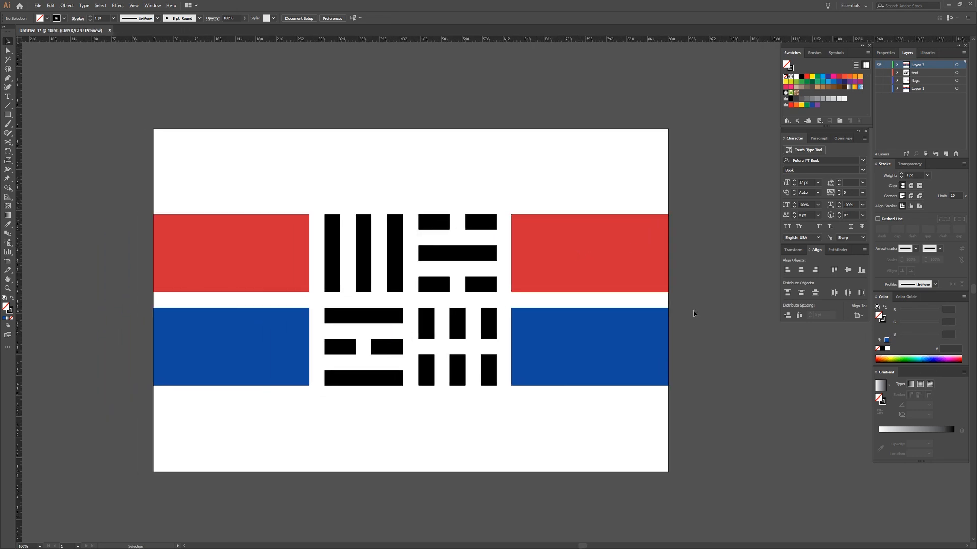